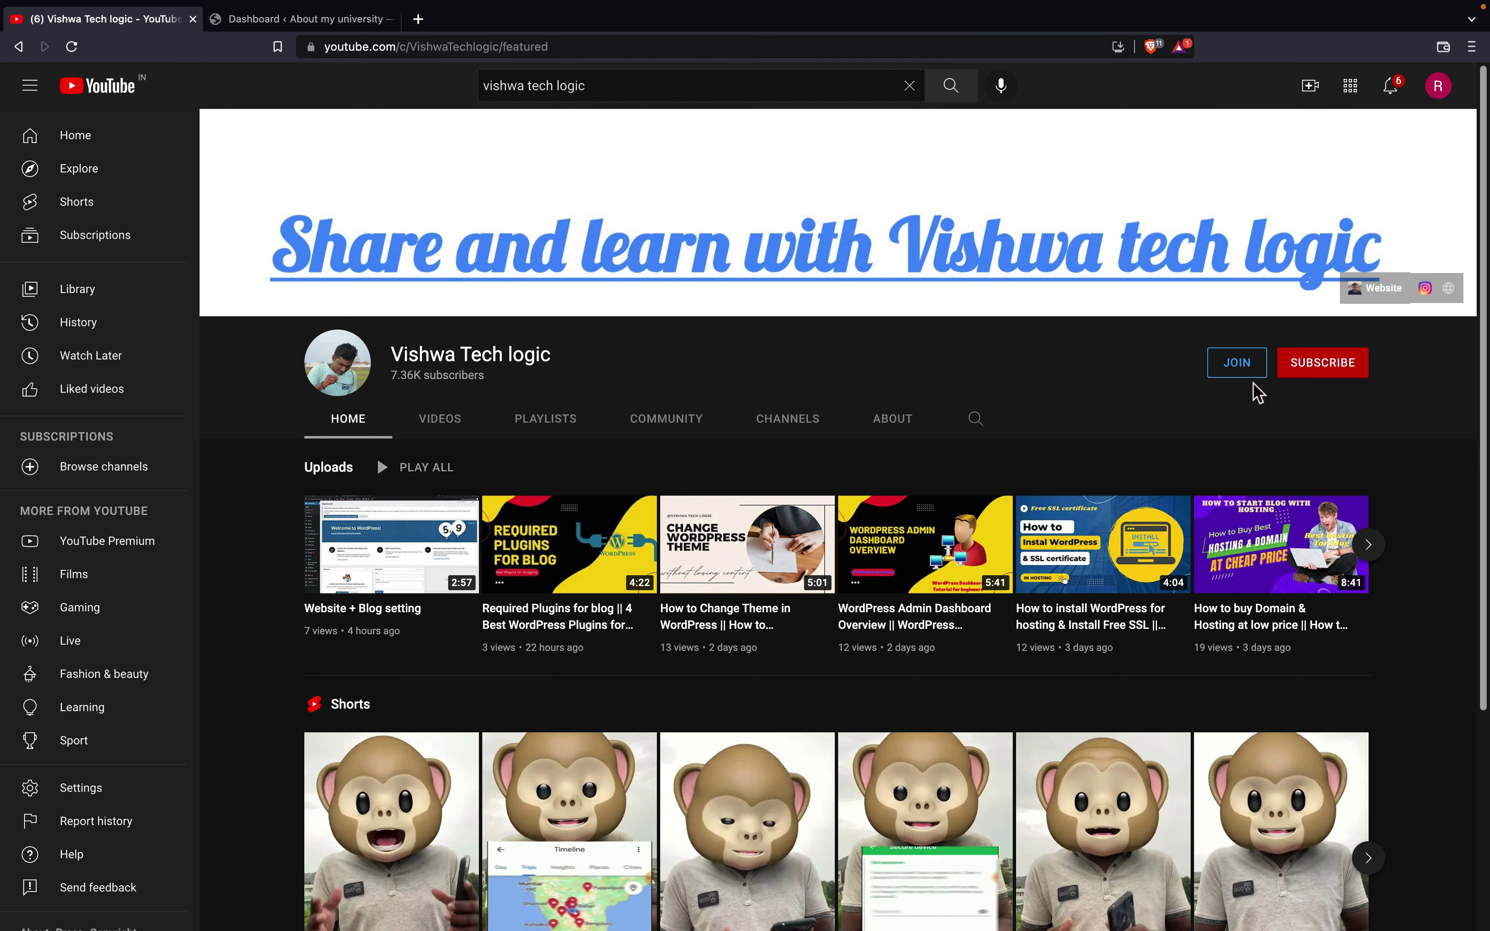
- Subscribe to the Vishwa Tech logic channel with notifications set to All
click(1320, 373)
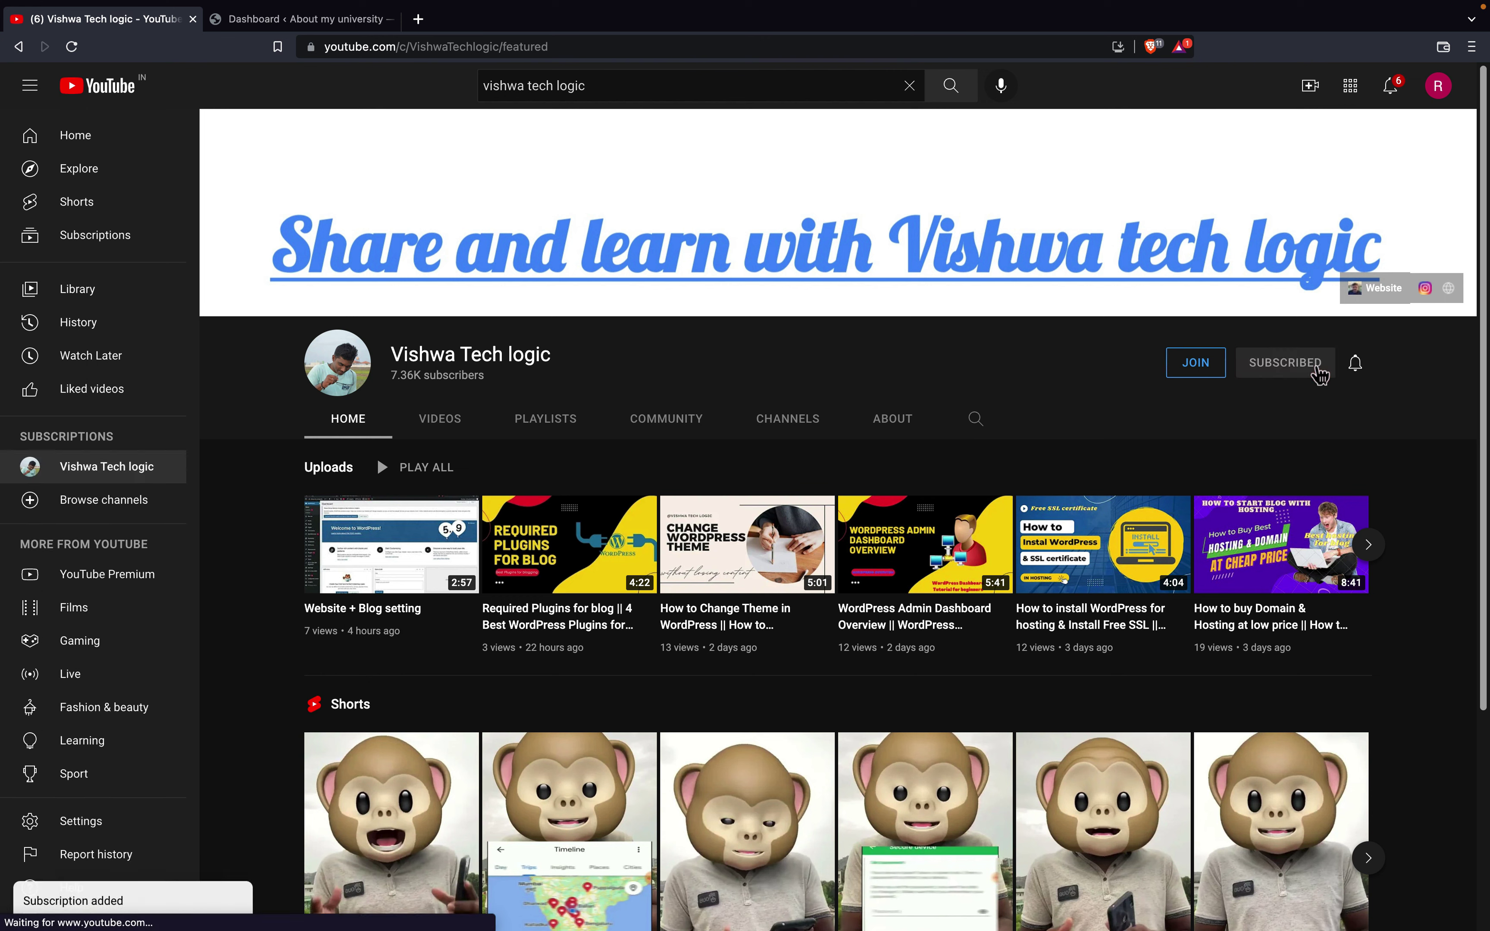
click(1364, 372)
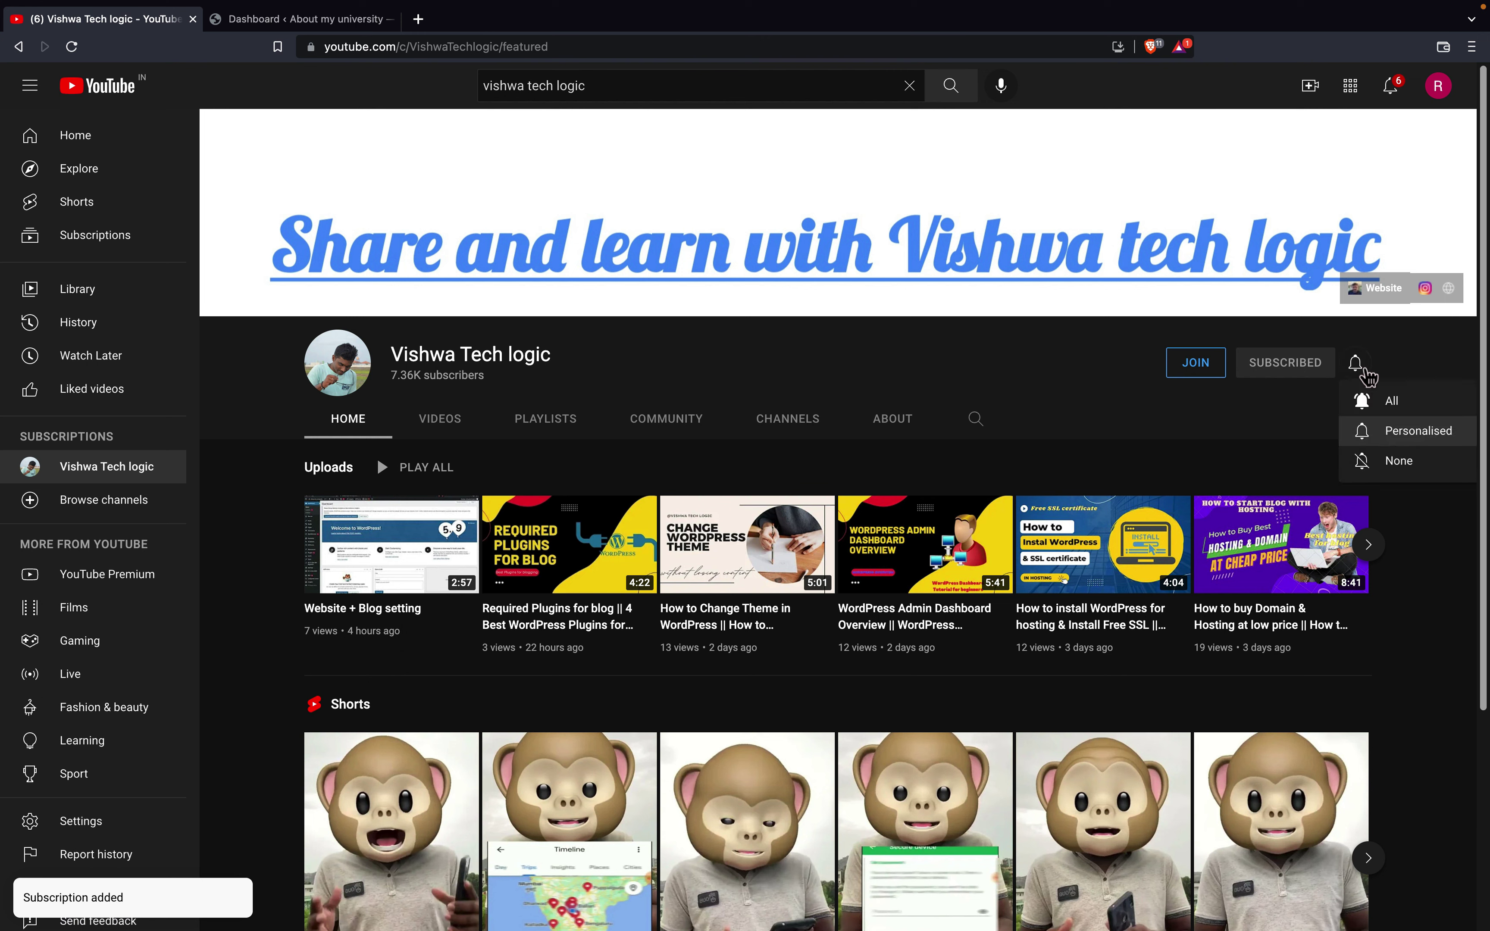
click(1396, 399)
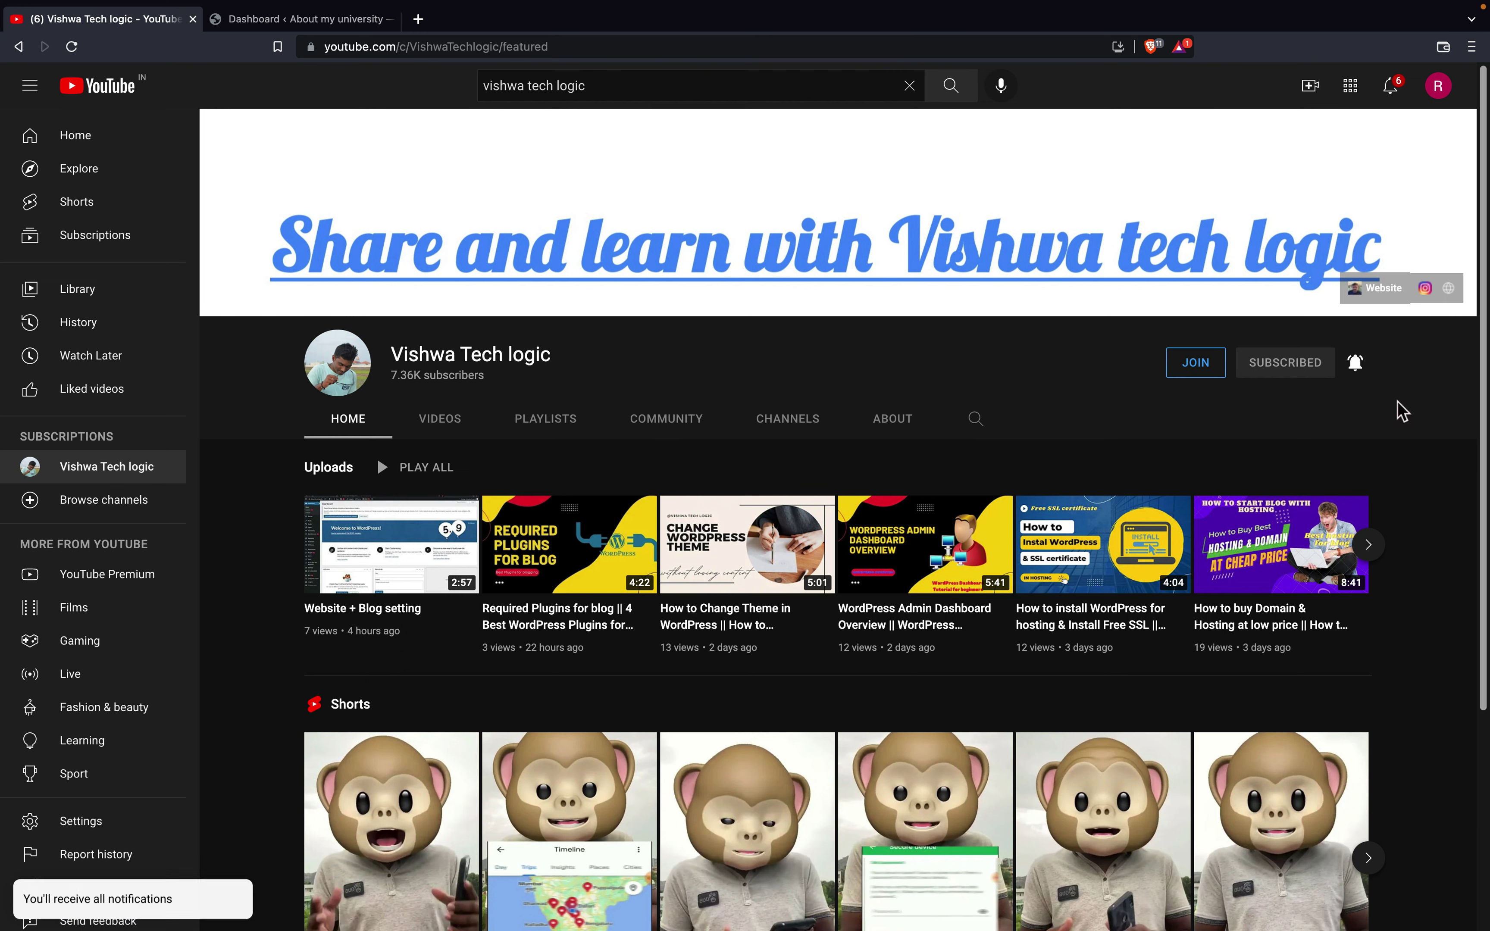
- View the channel's created playlists, then go to the WordPress admin dashboard
click(546, 420)
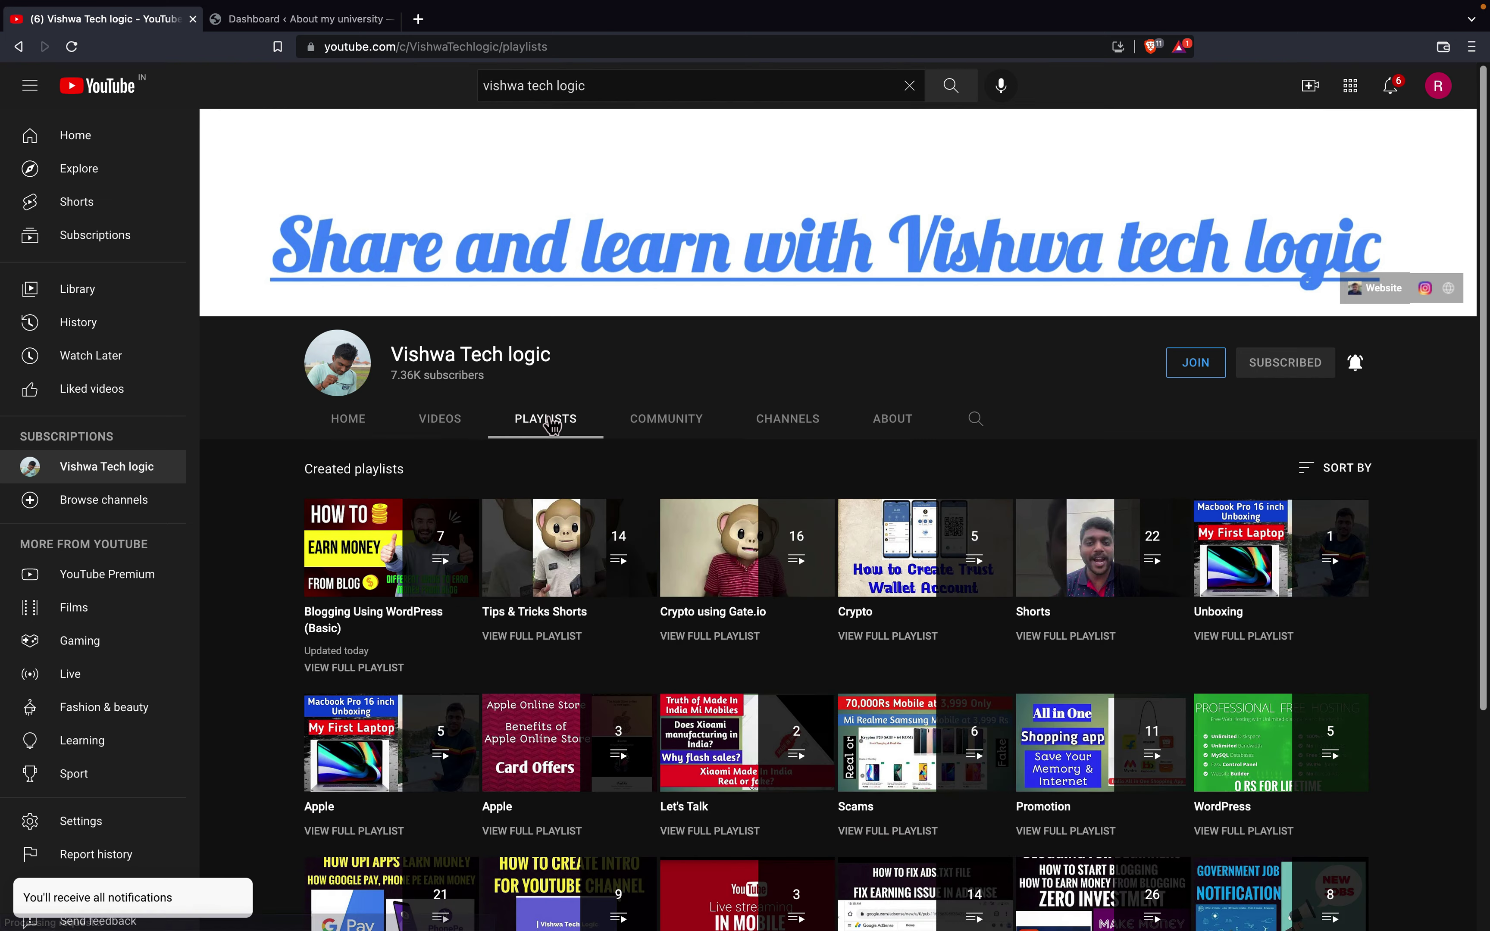
mouse_move(402, 562)
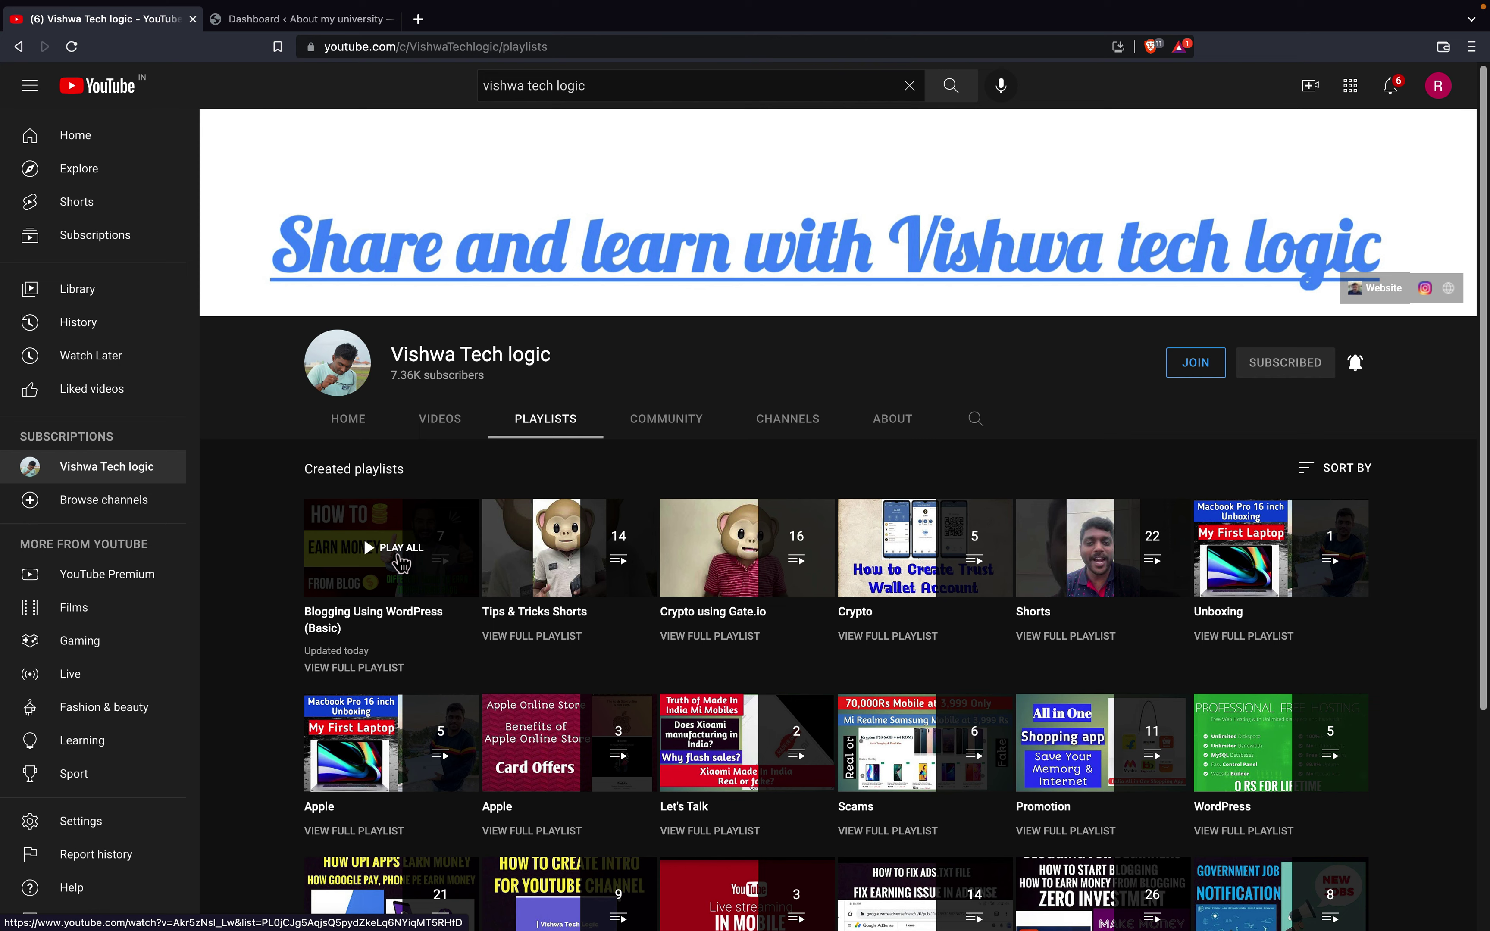
click(294, 29)
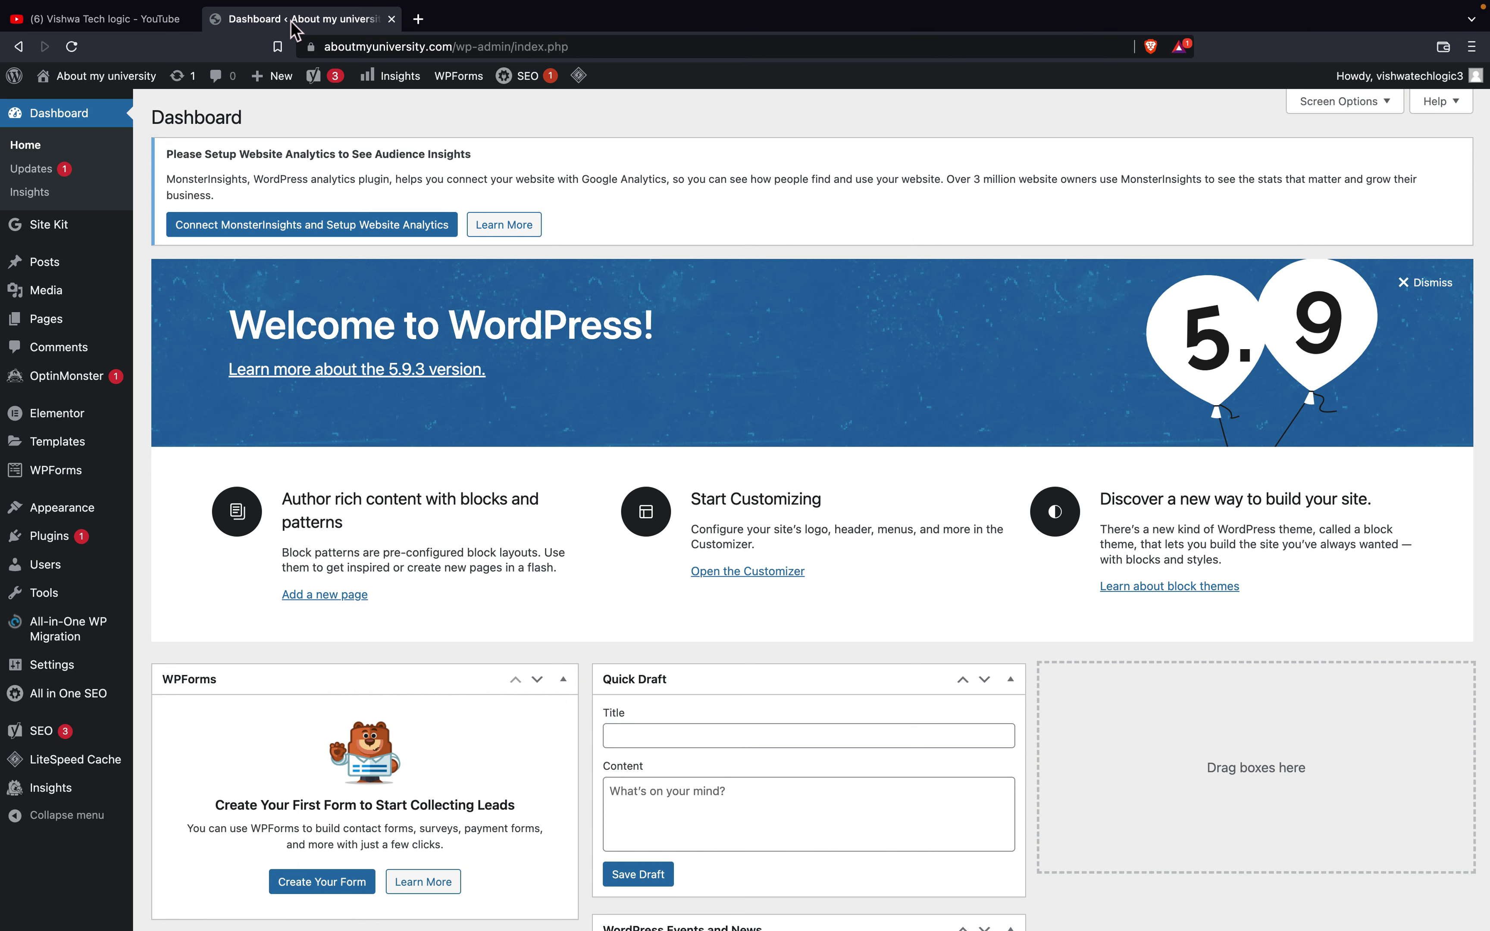
- Open Visit Site in a new tab to check the header menu, then return to the dashboard
mouse_move(95, 76)
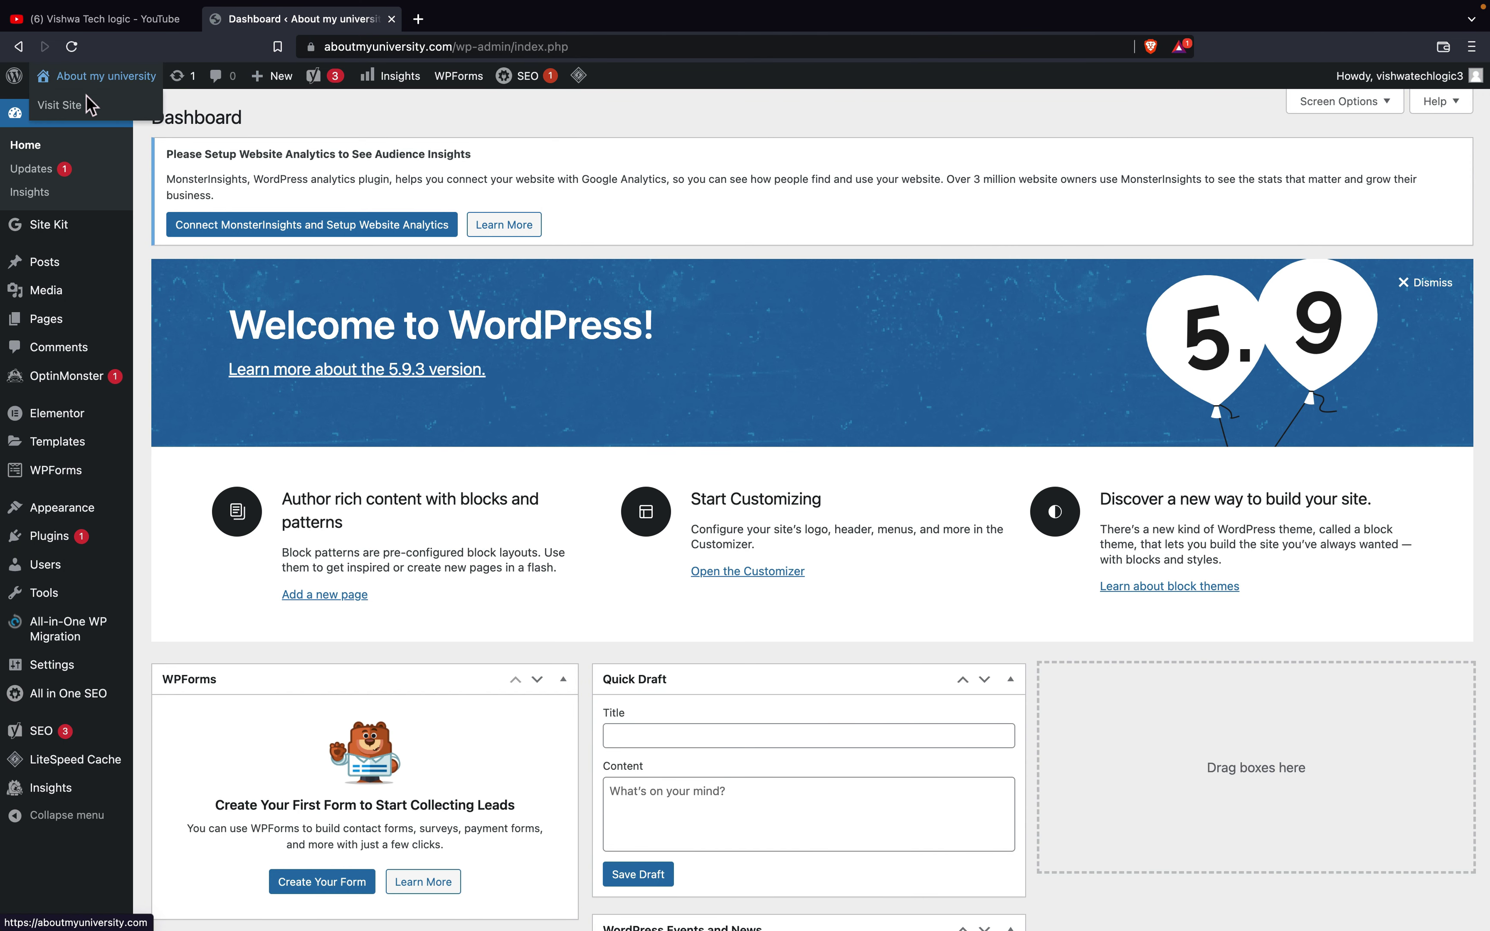
right_click(80, 114)
click(163, 110)
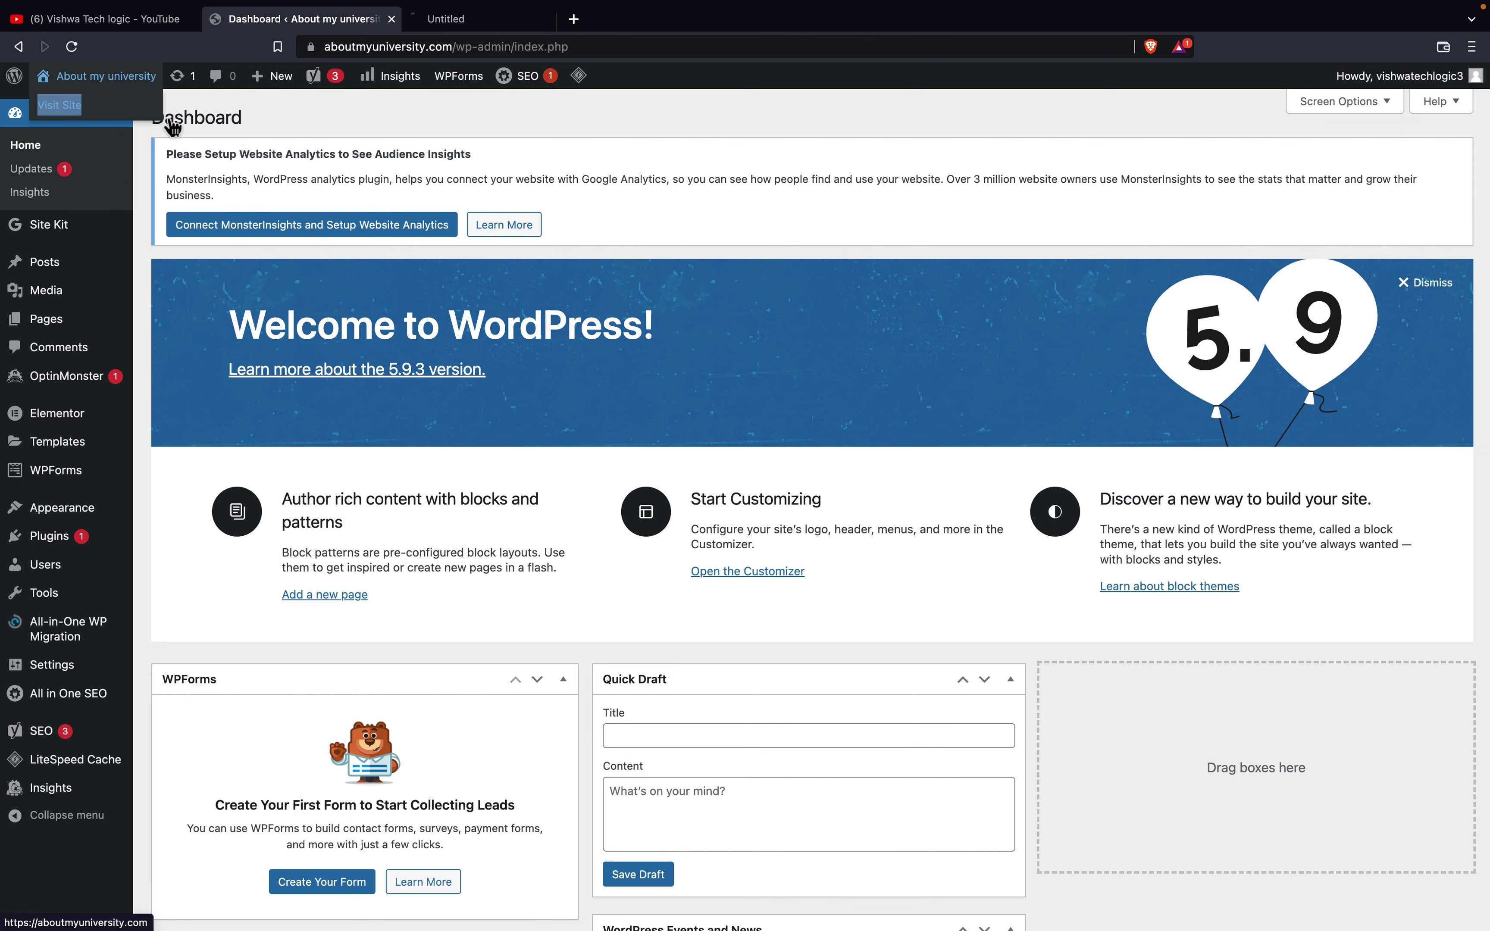
click(520, 21)
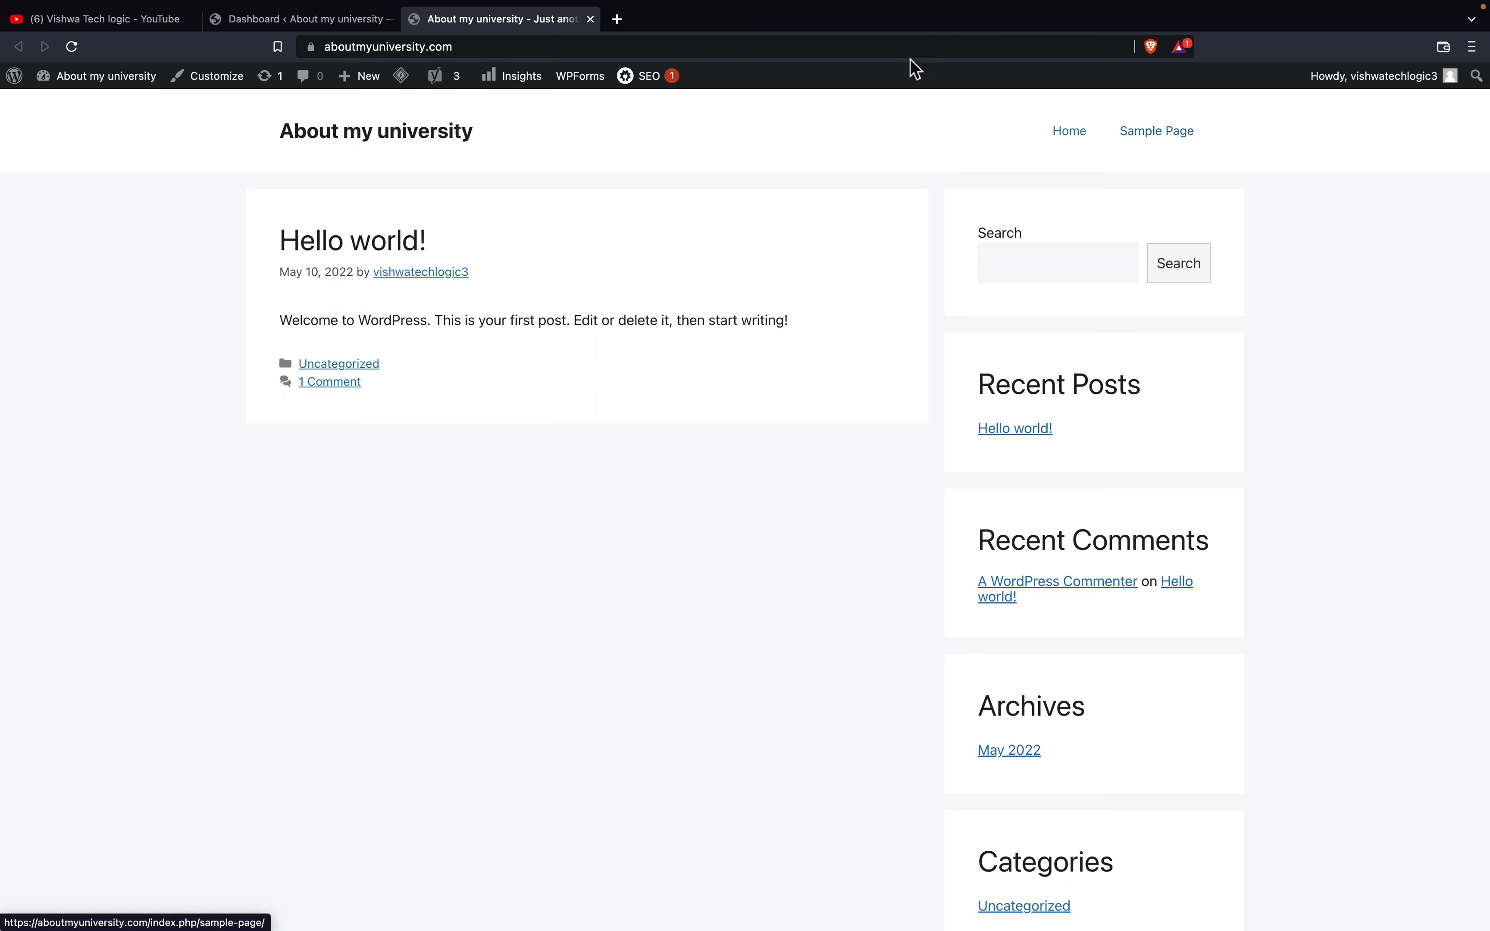
click(279, 20)
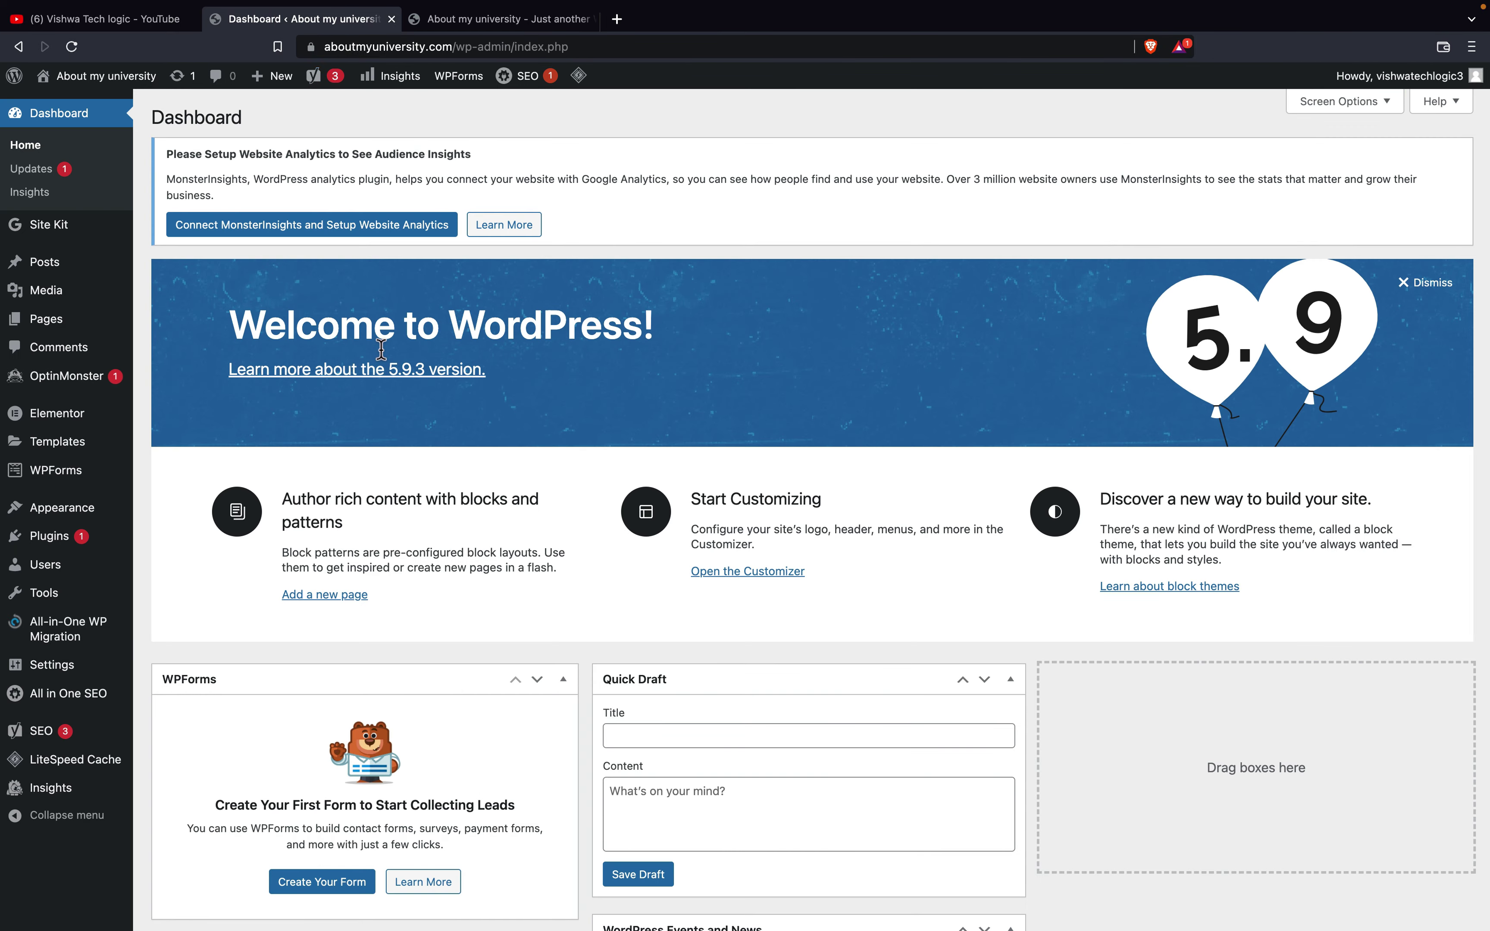
click(84, 512)
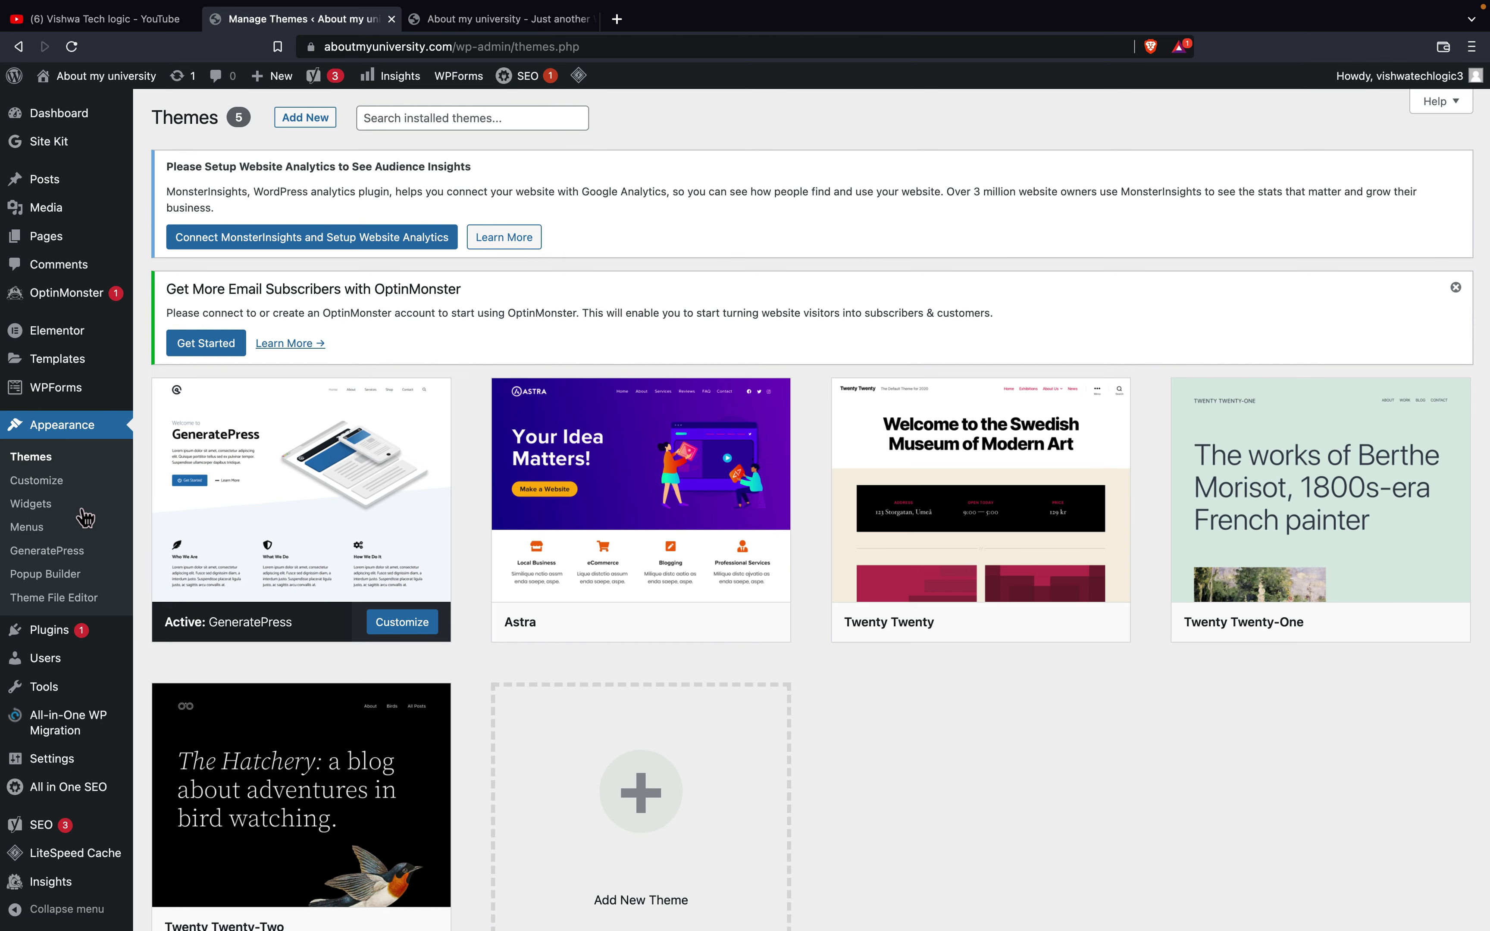
- In Appearance > Menus, remove the Sample Page item and save Menu 1
click(55, 531)
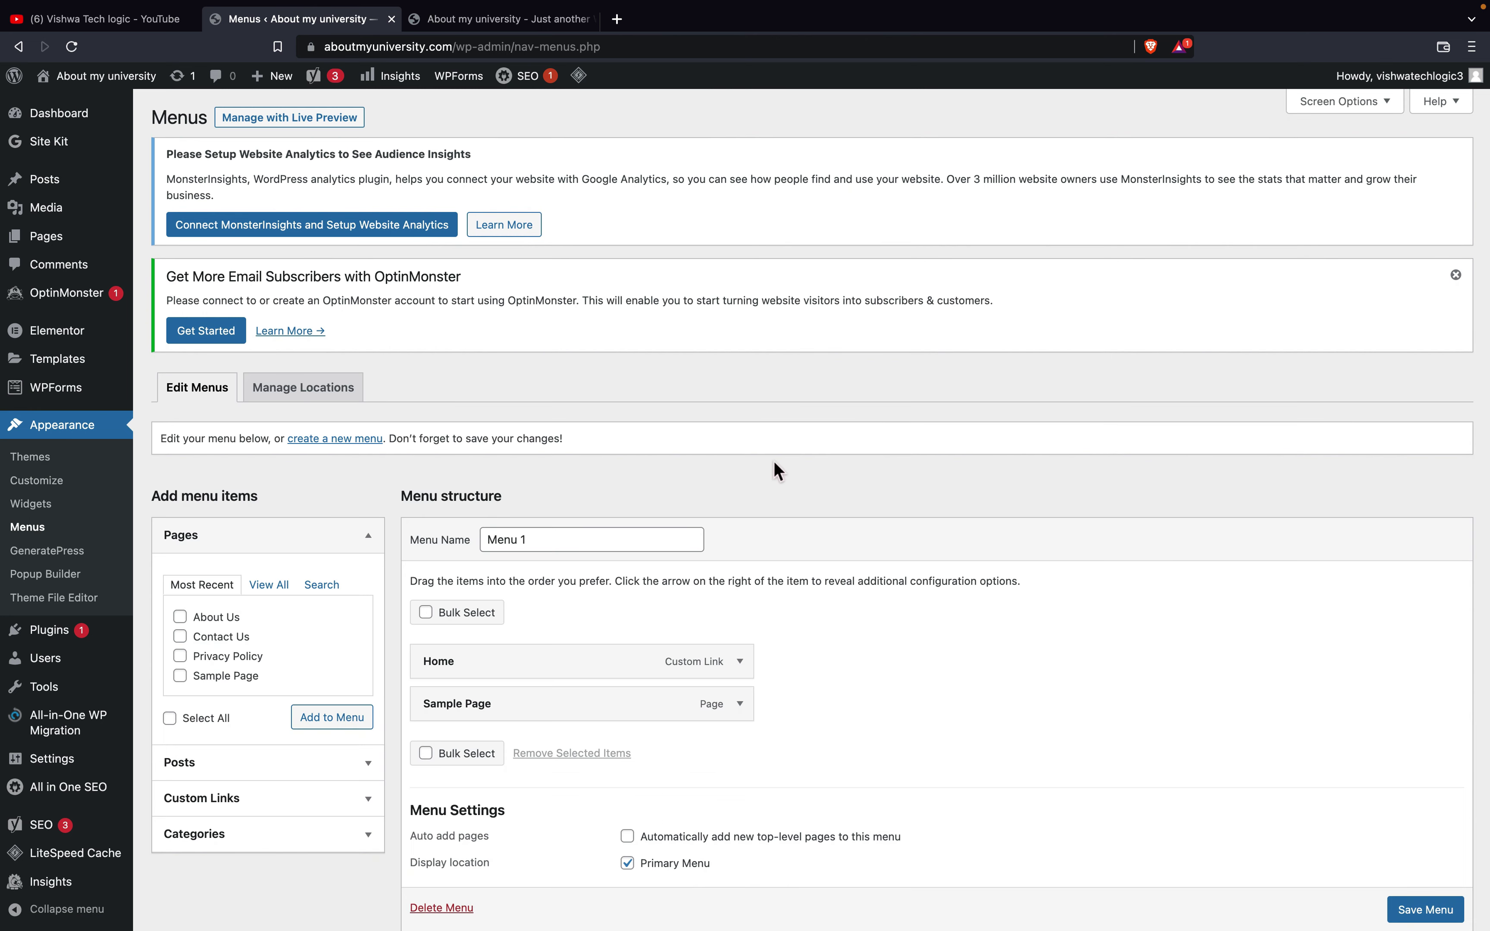
scroll(779, 471, down, 2)
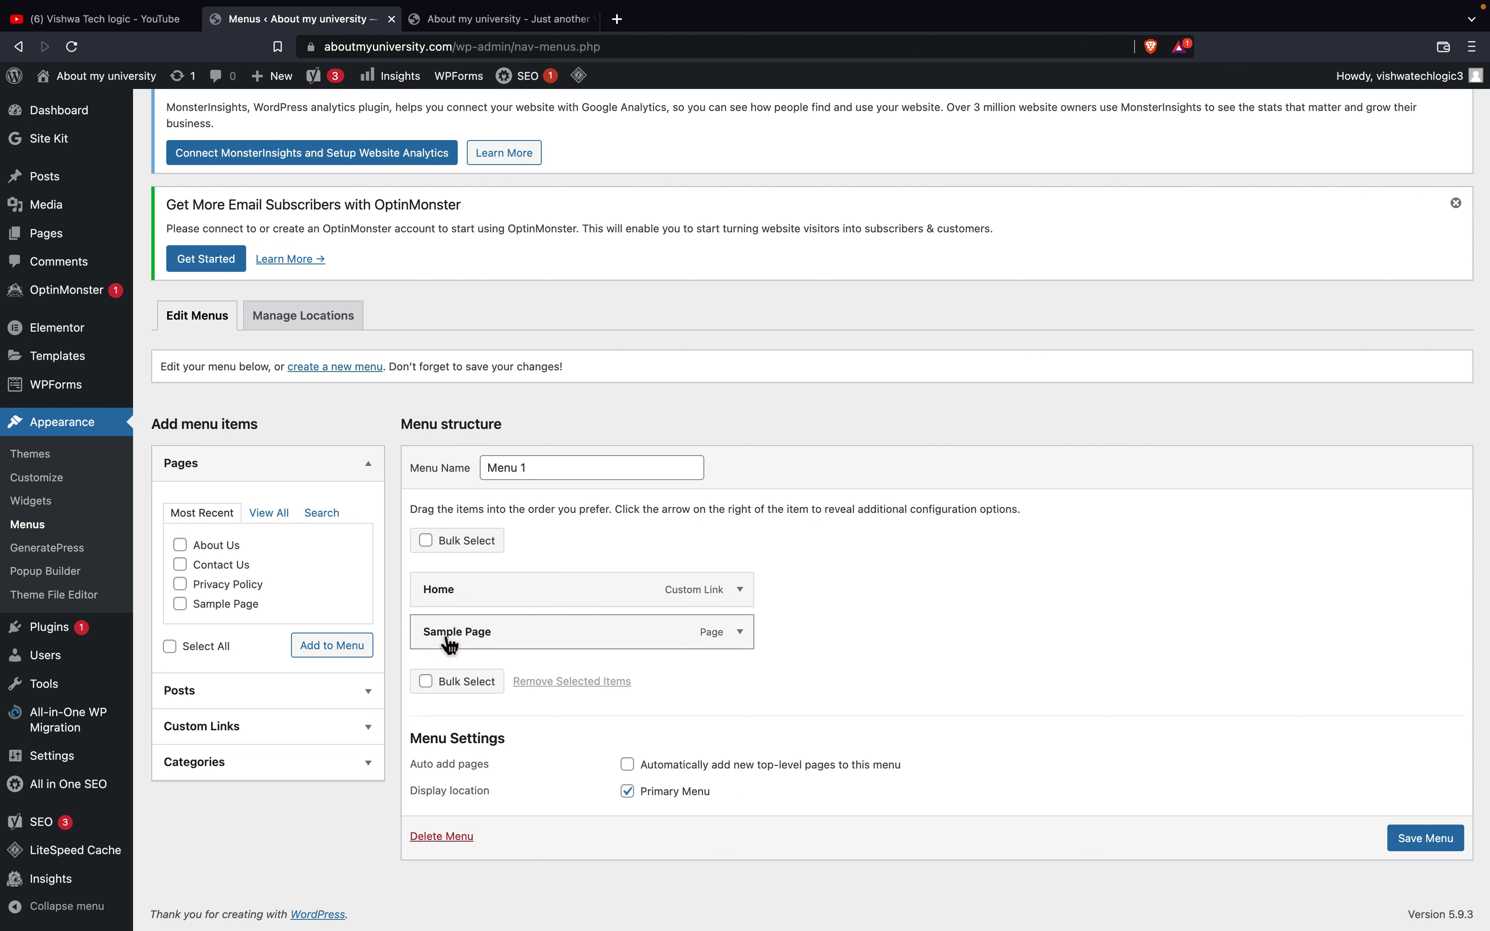
click(744, 637)
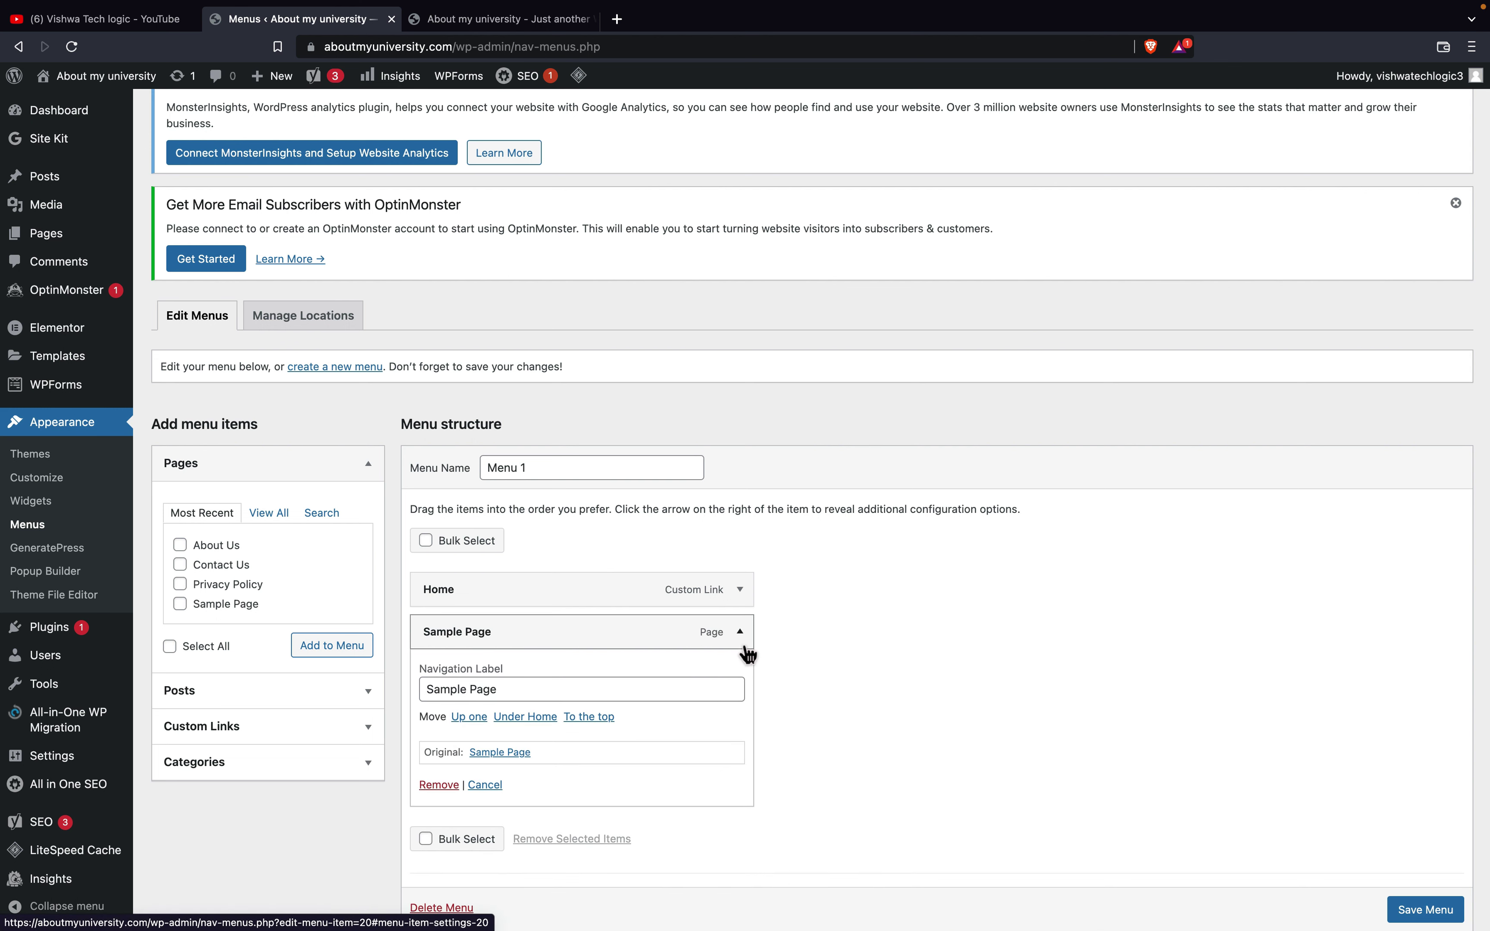
click(447, 791)
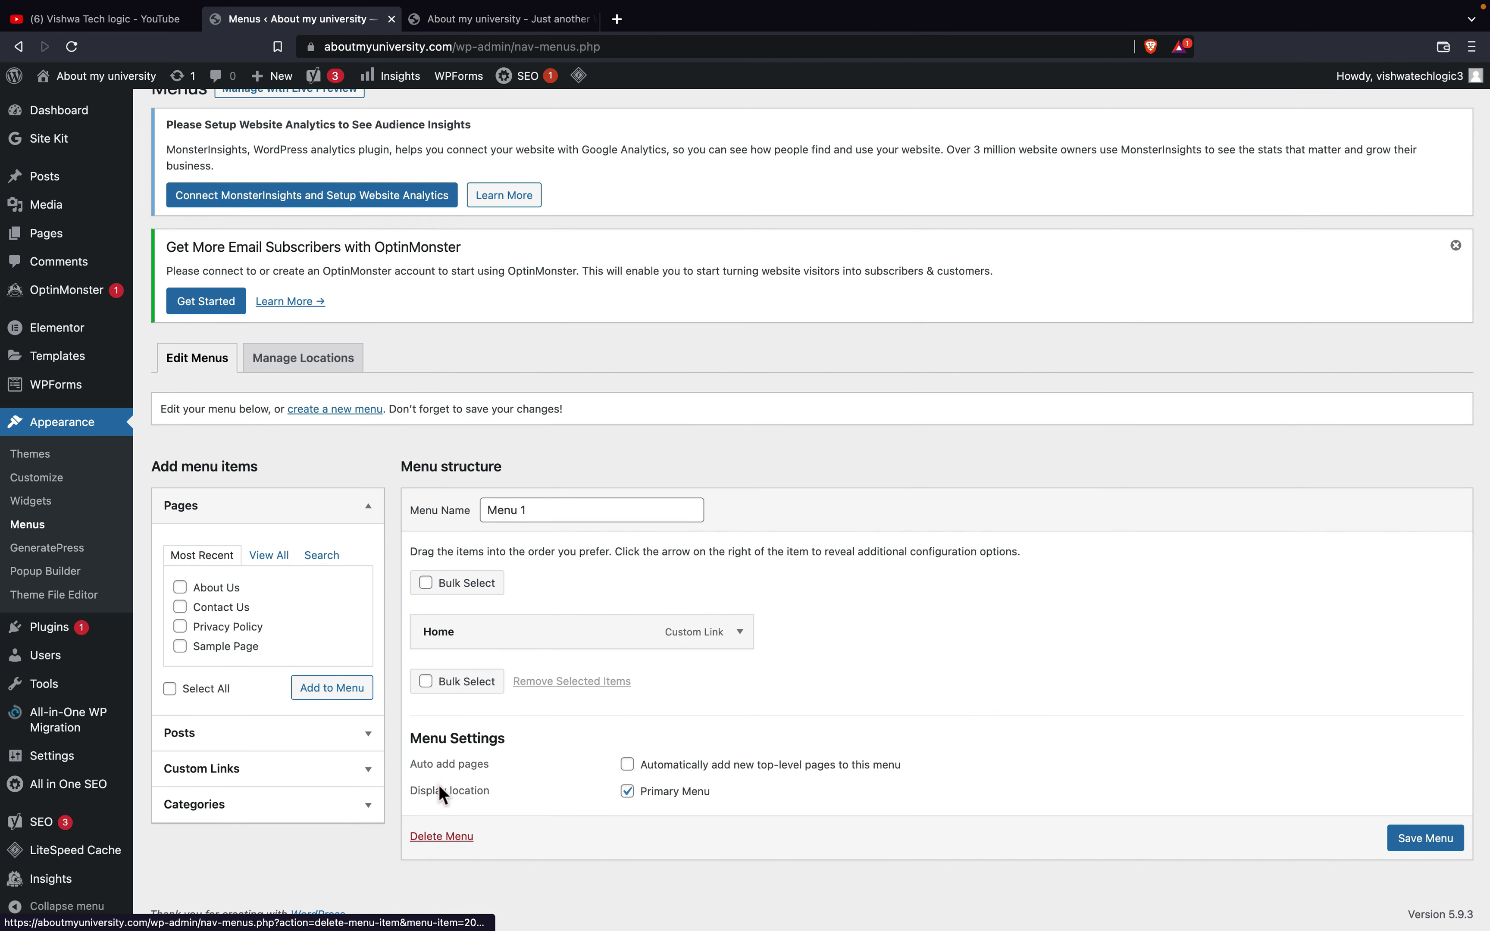
click(1438, 847)
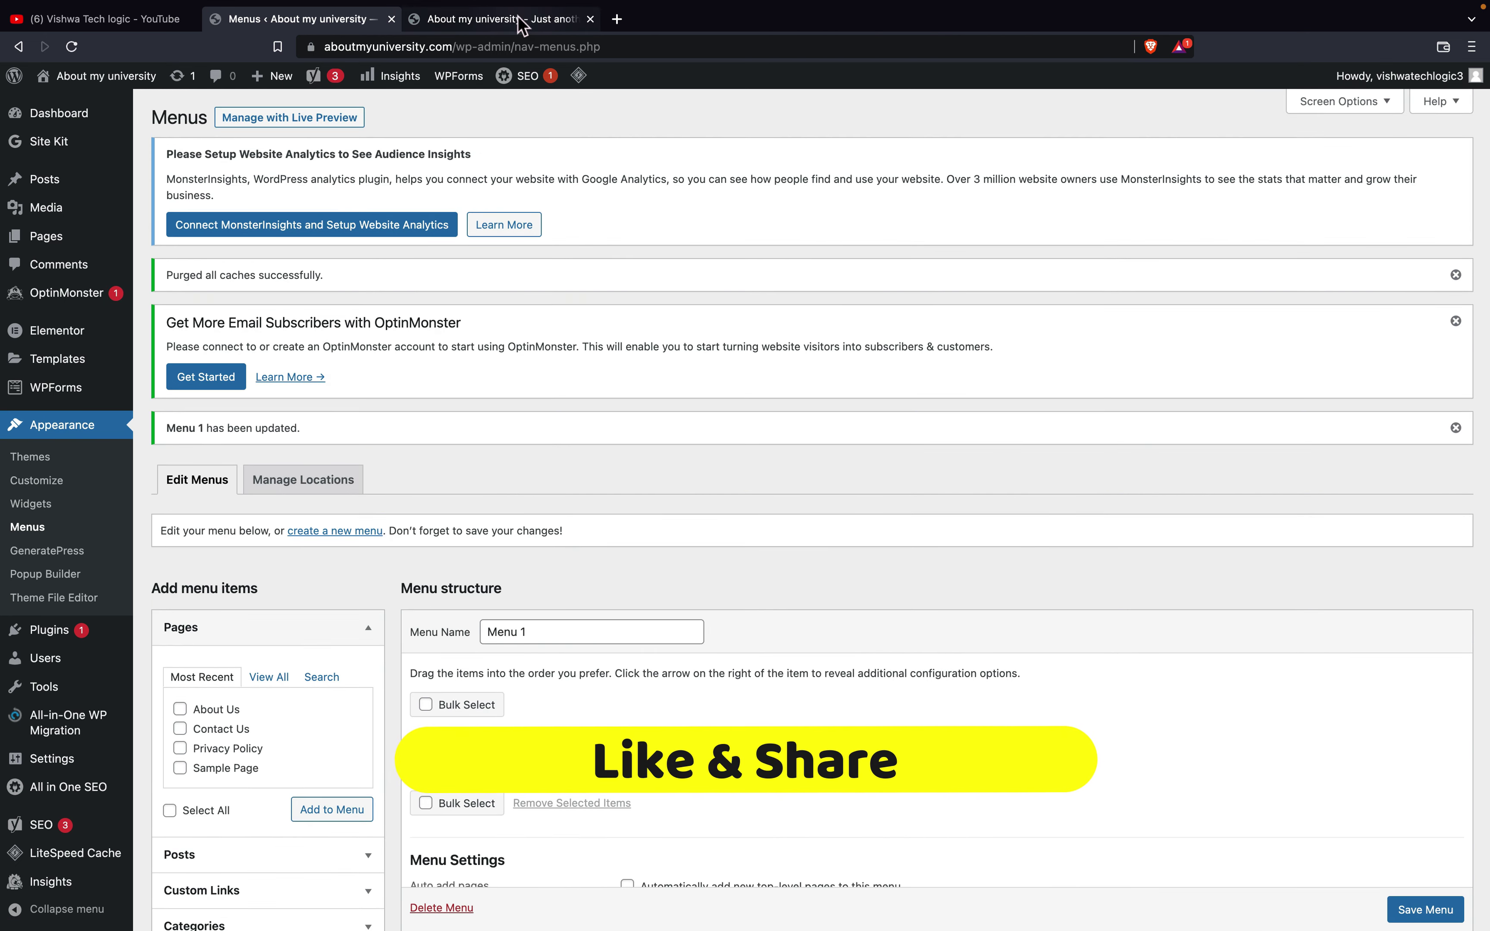
- Reload the live front page to confirm only Home remains, then return to the menu editor
click(522, 25)
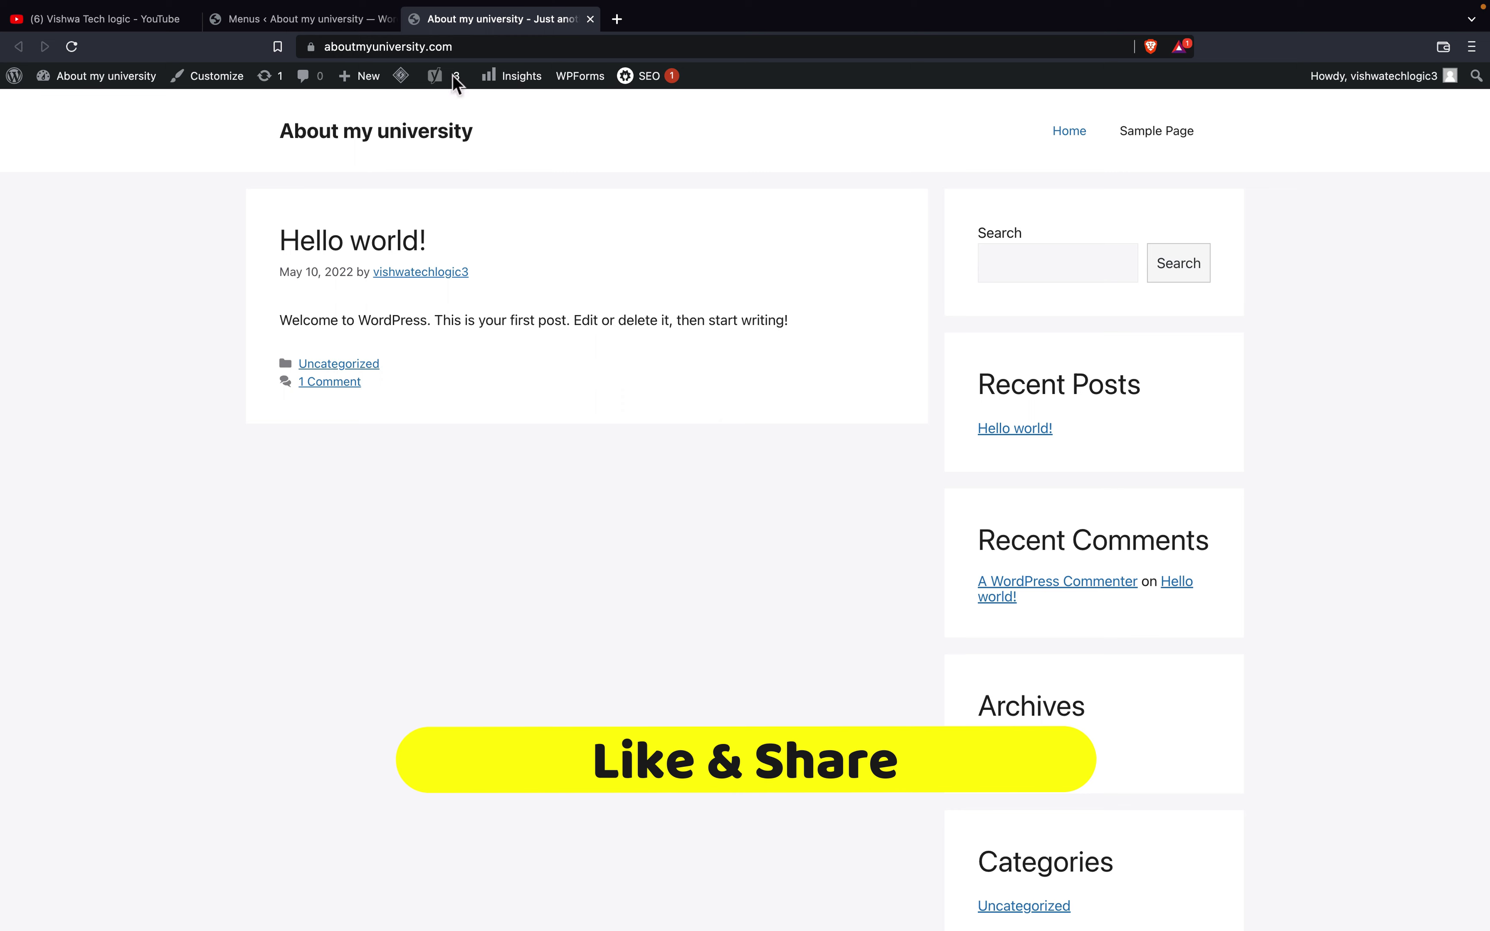
click(80, 52)
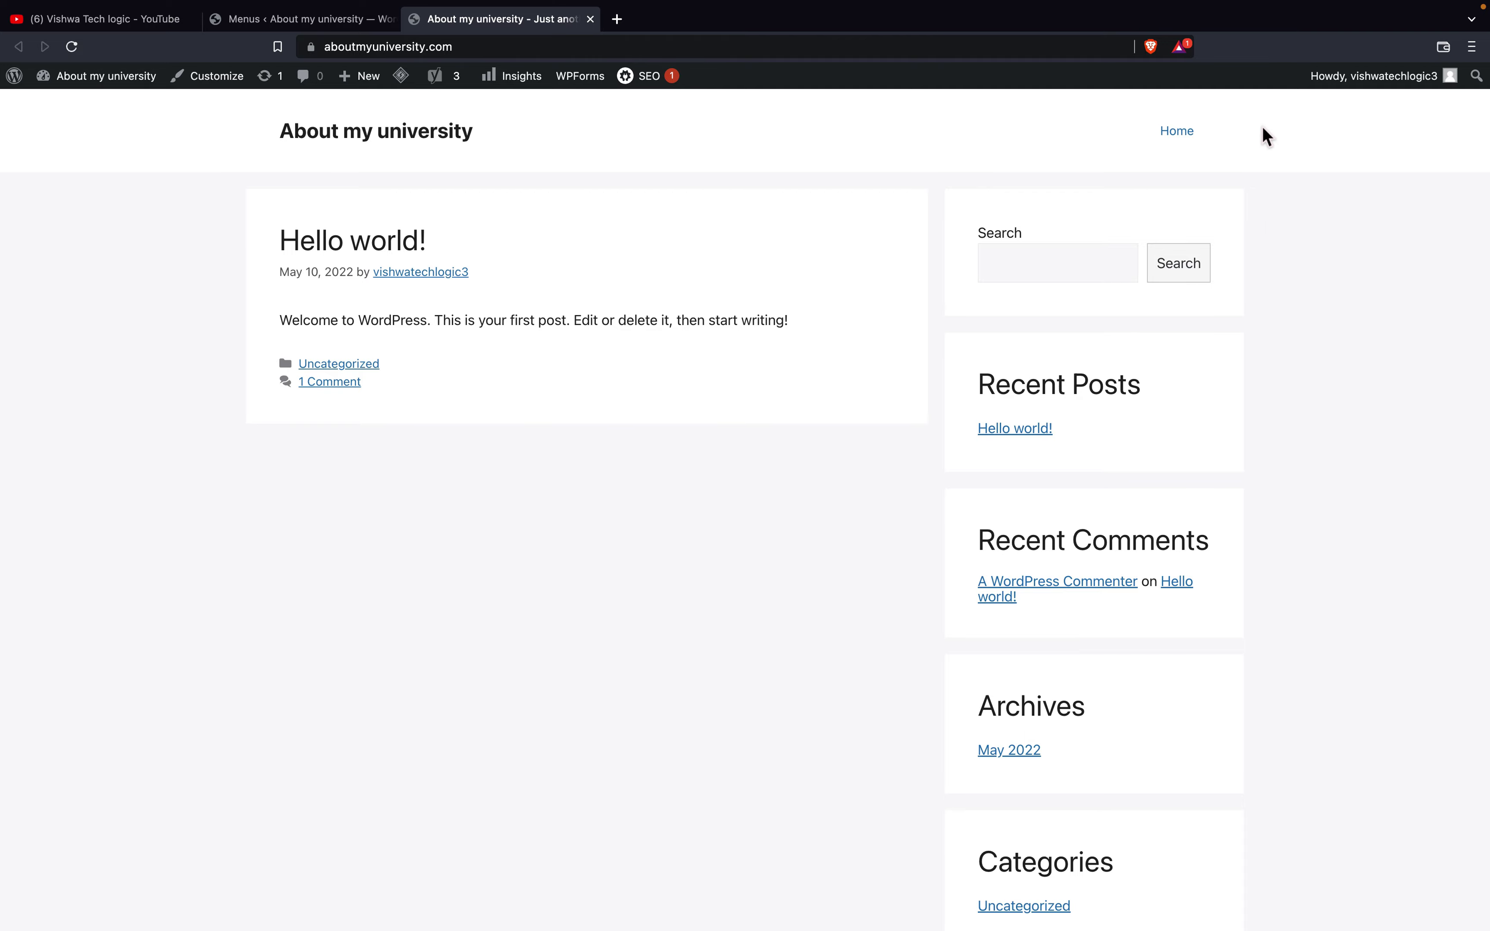
key(ctrl+shift+Tab)
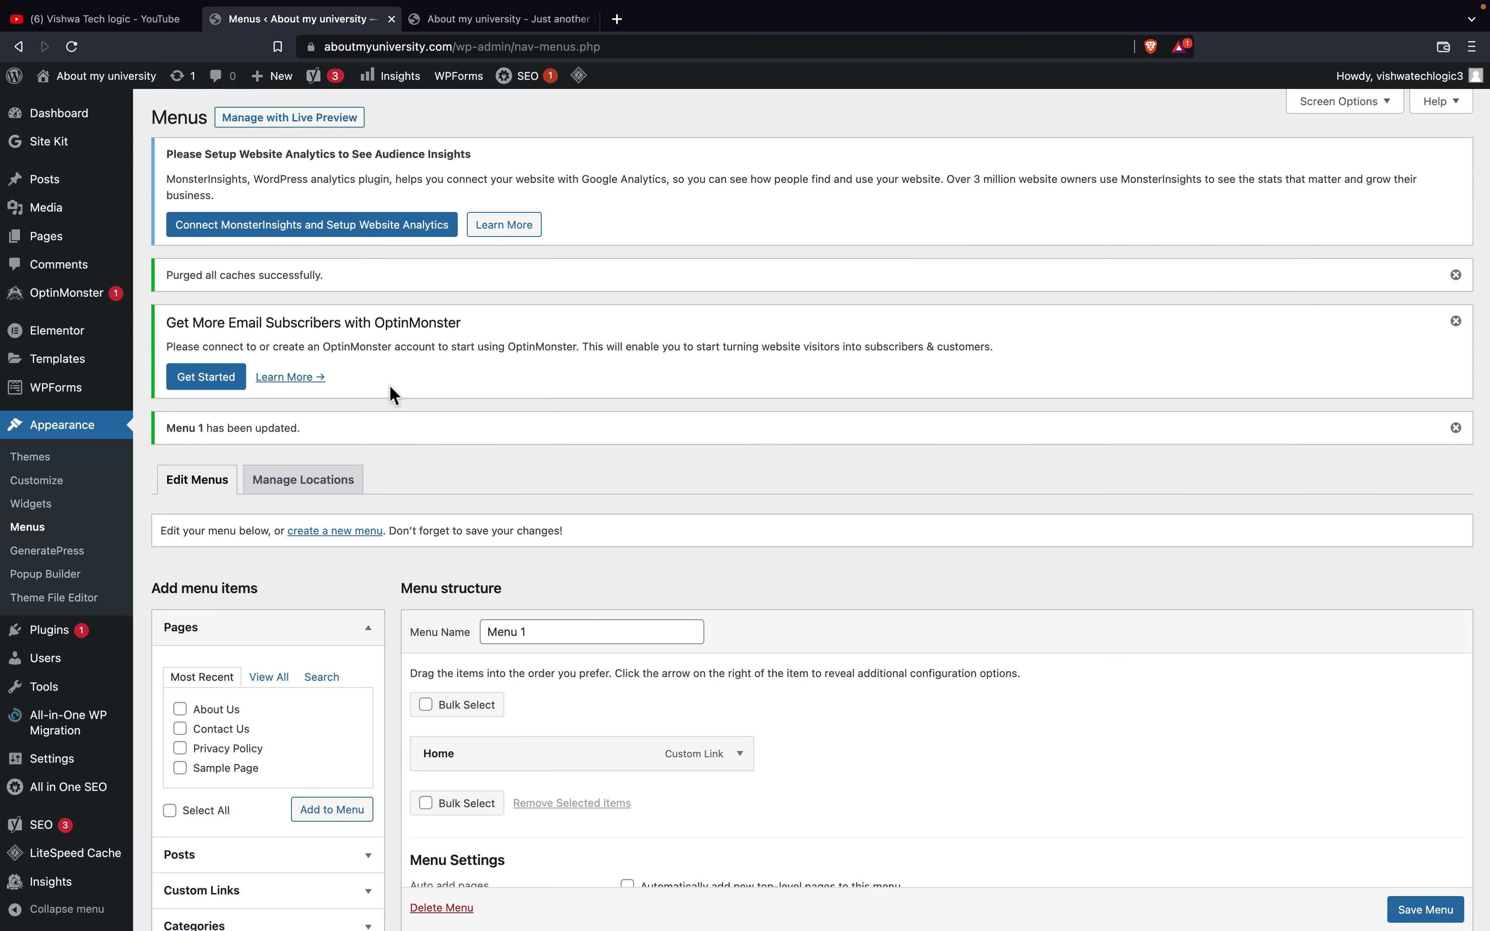
- Add the About Us, Contact Us and Privacy Policy pages to Menu 1
scroll(394, 394, down, 2)
click(188, 589)
click(188, 608)
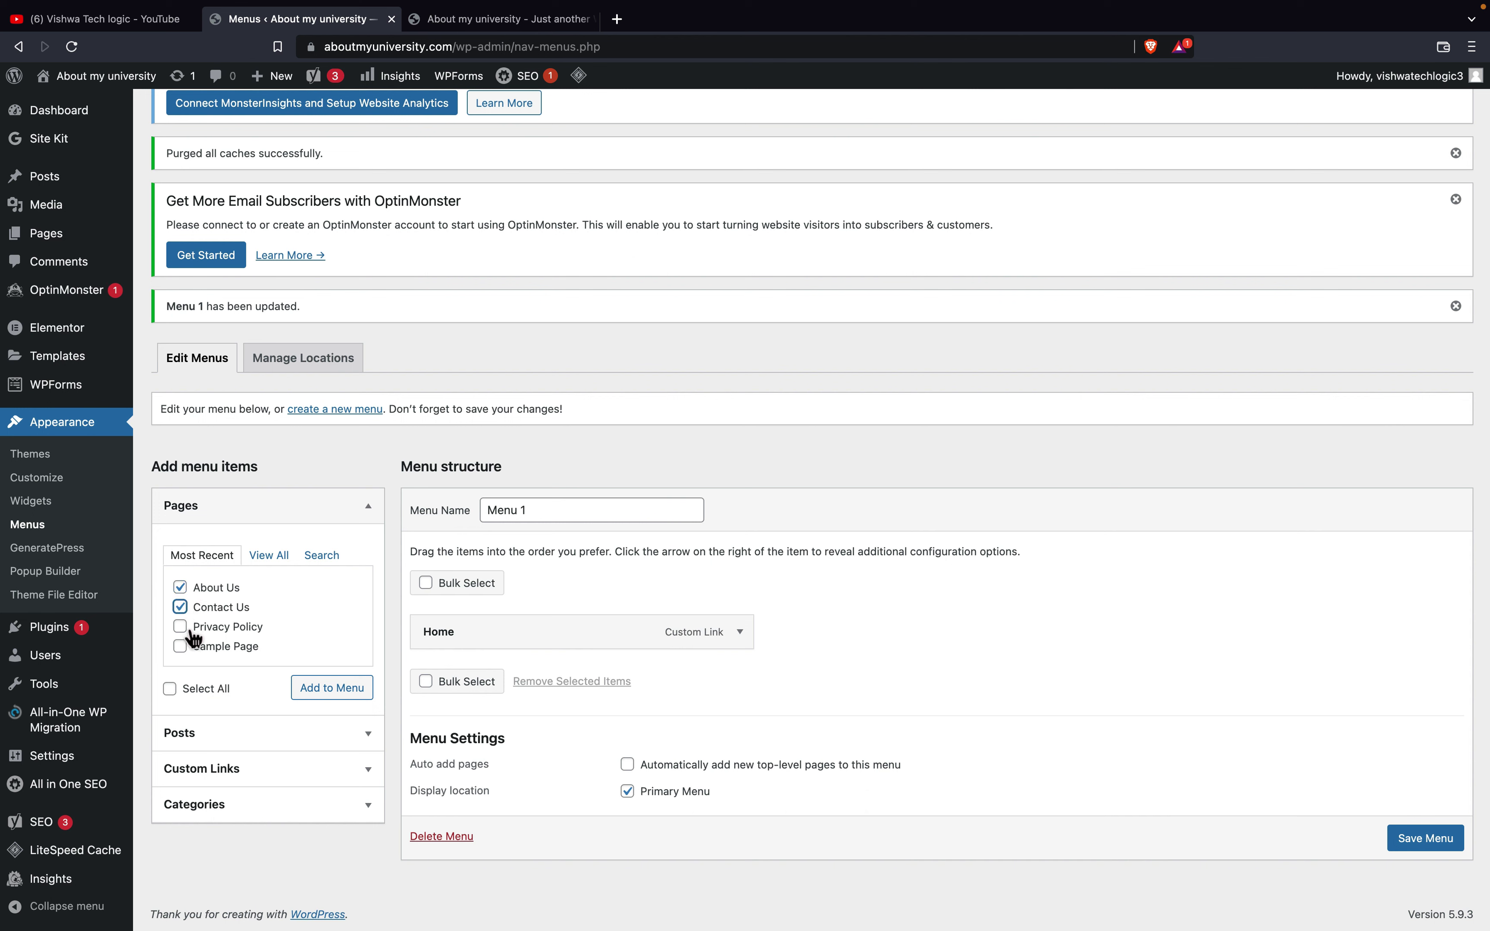
click(190, 632)
click(333, 689)
- Move Contact Us above About Us and save the menu
scroll(972, 691, down, 1)
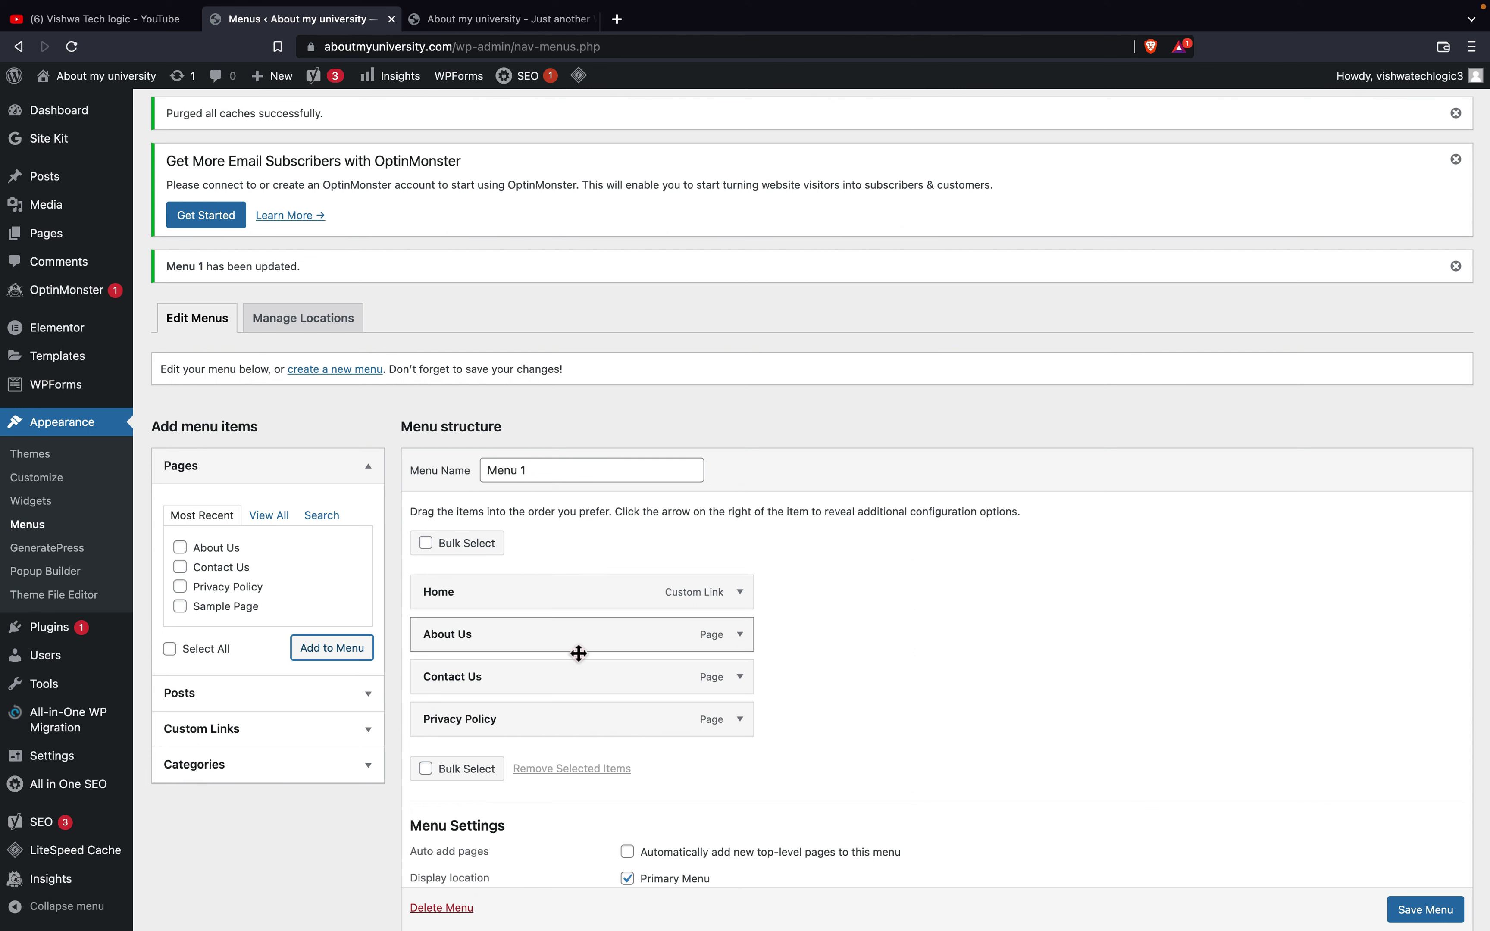
drag(506, 686, 500, 650)
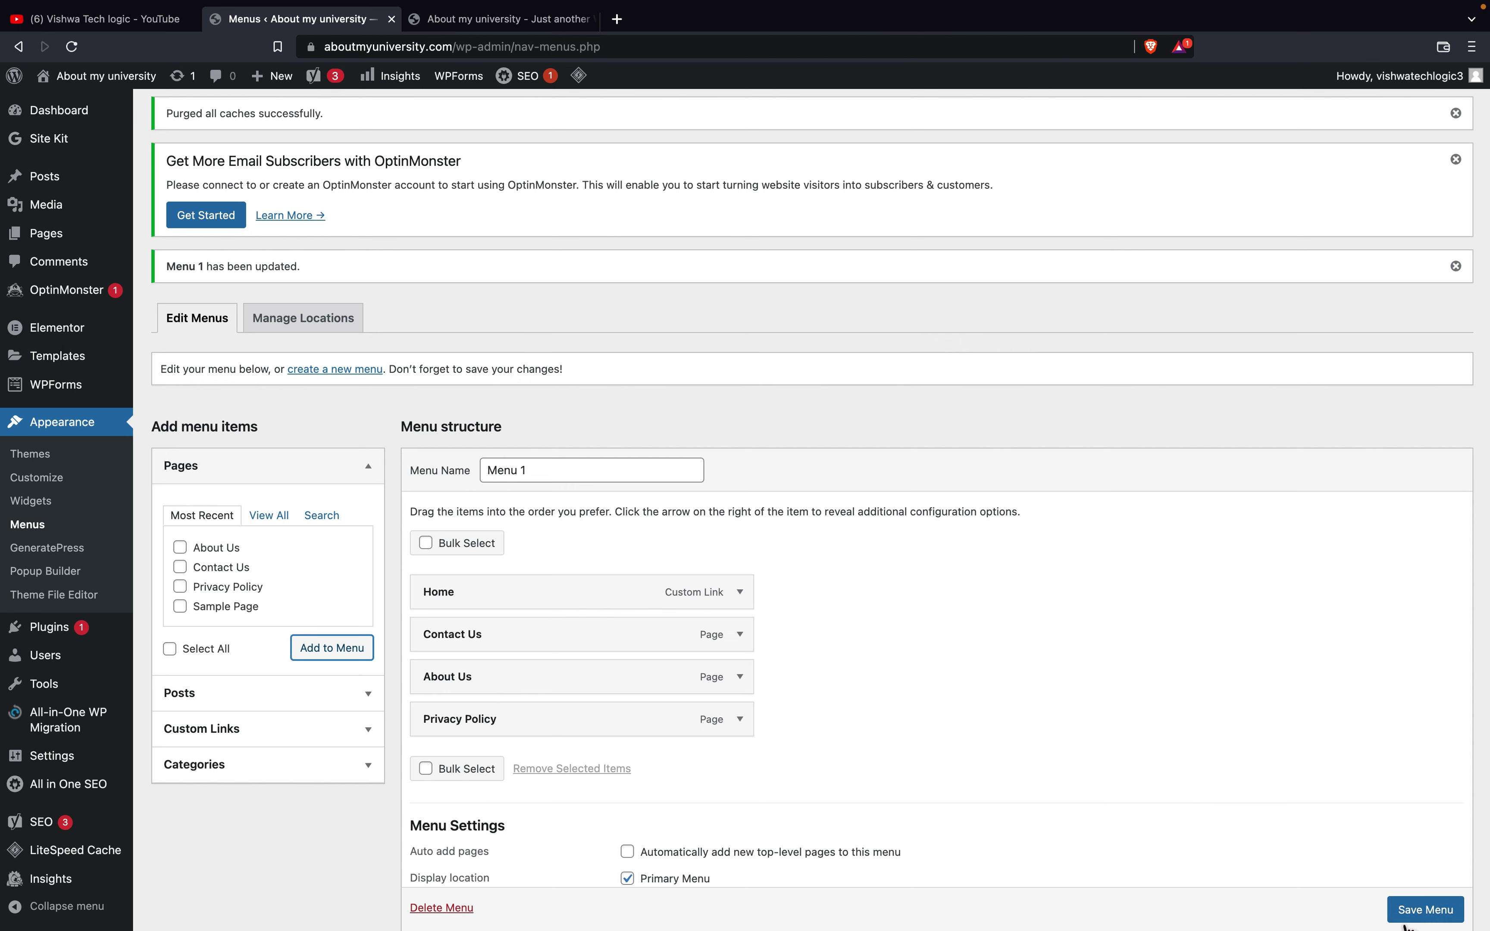
scroll(1385, 855, down, 1)
scroll(1385, 855, down, 2)
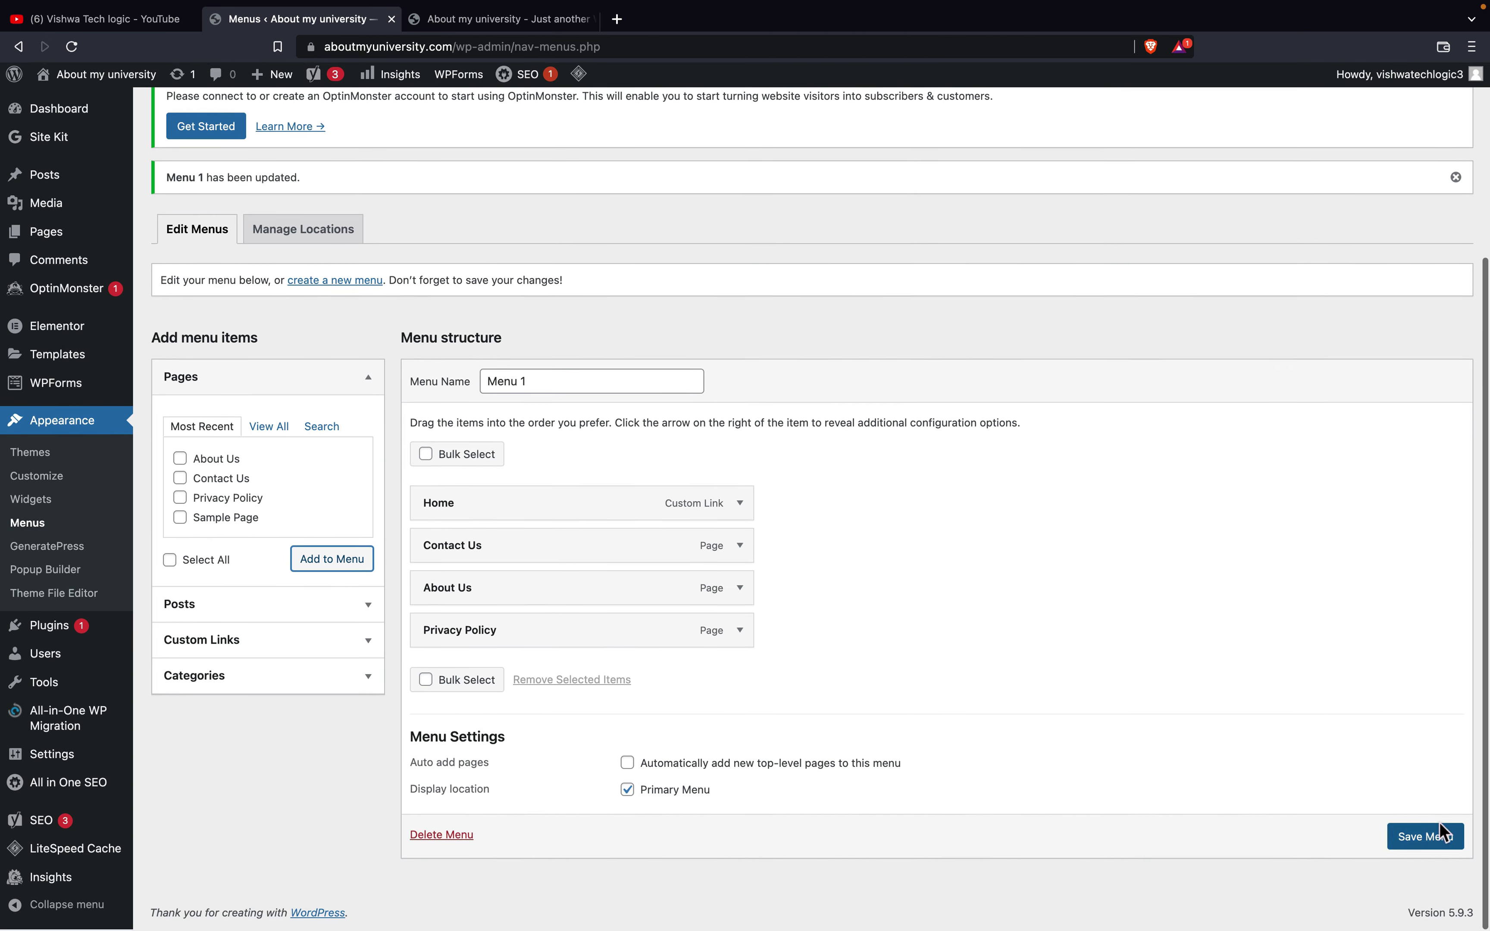
click(1424, 838)
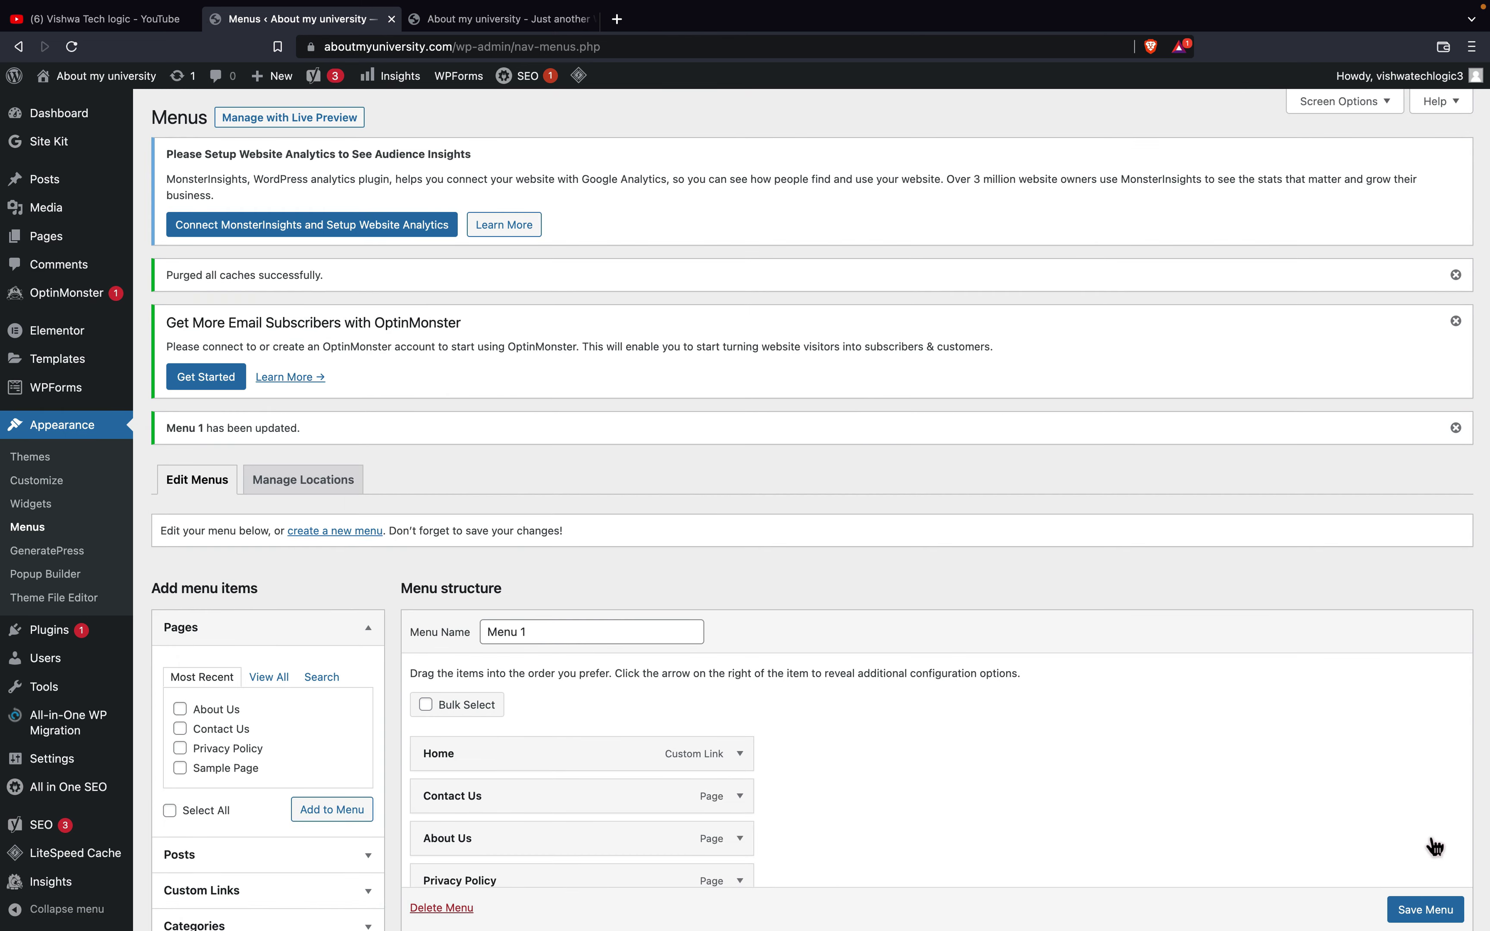
- Refresh the live site to verify the four header links, then return to the menu editor
click(505, 24)
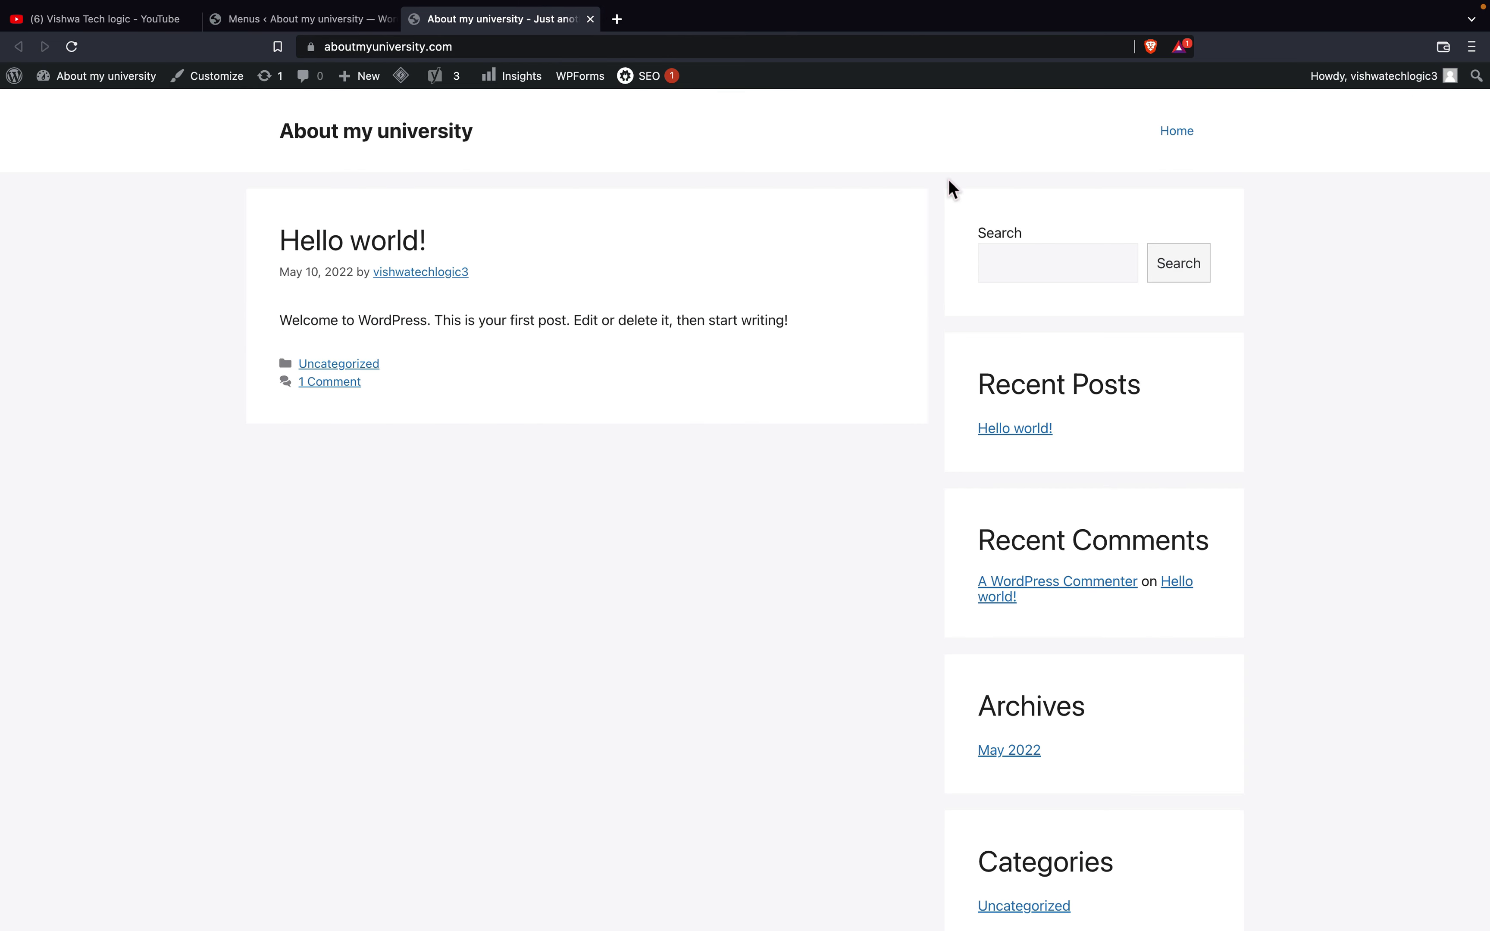
click(73, 47)
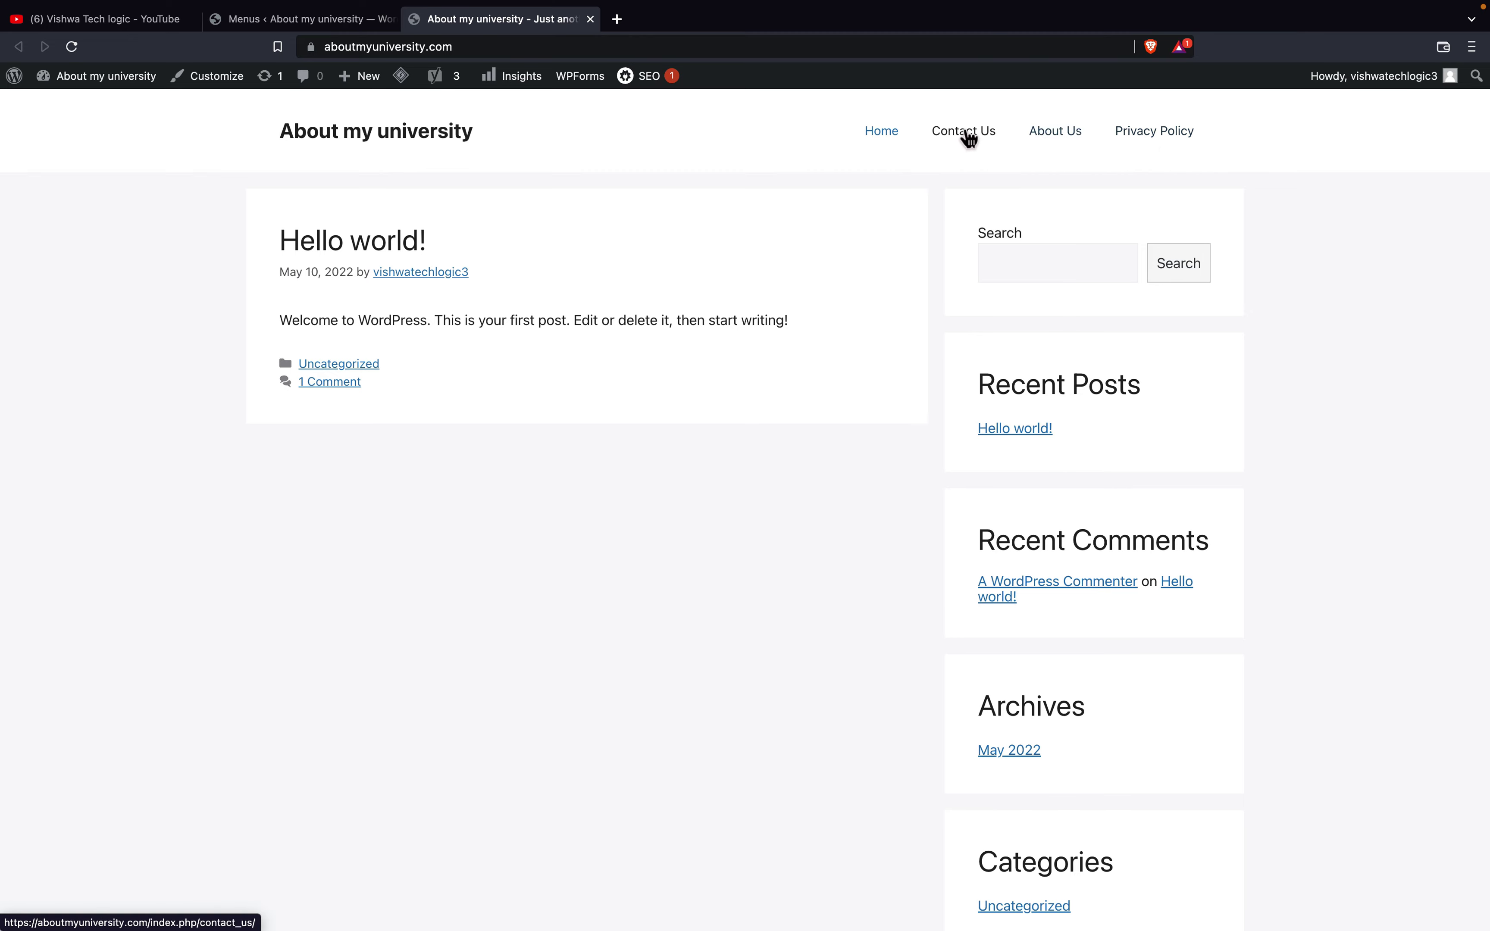
click(304, 19)
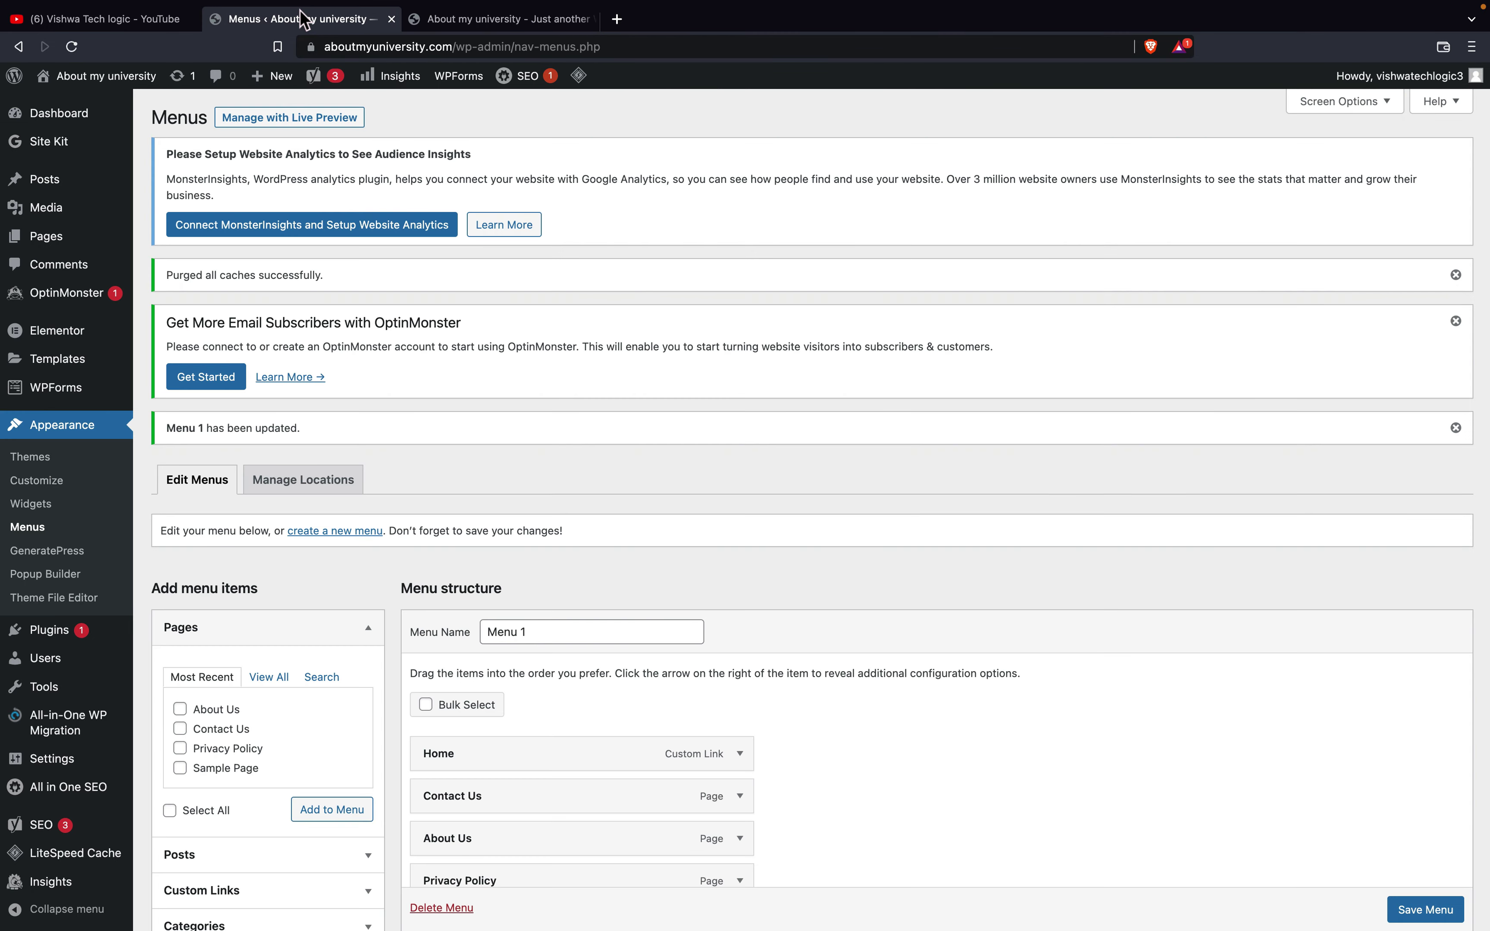
- Add the Uncategorized category after Privacy Policy in Menu 1, save, and view the front page
scroll(454, 549, down, 4)
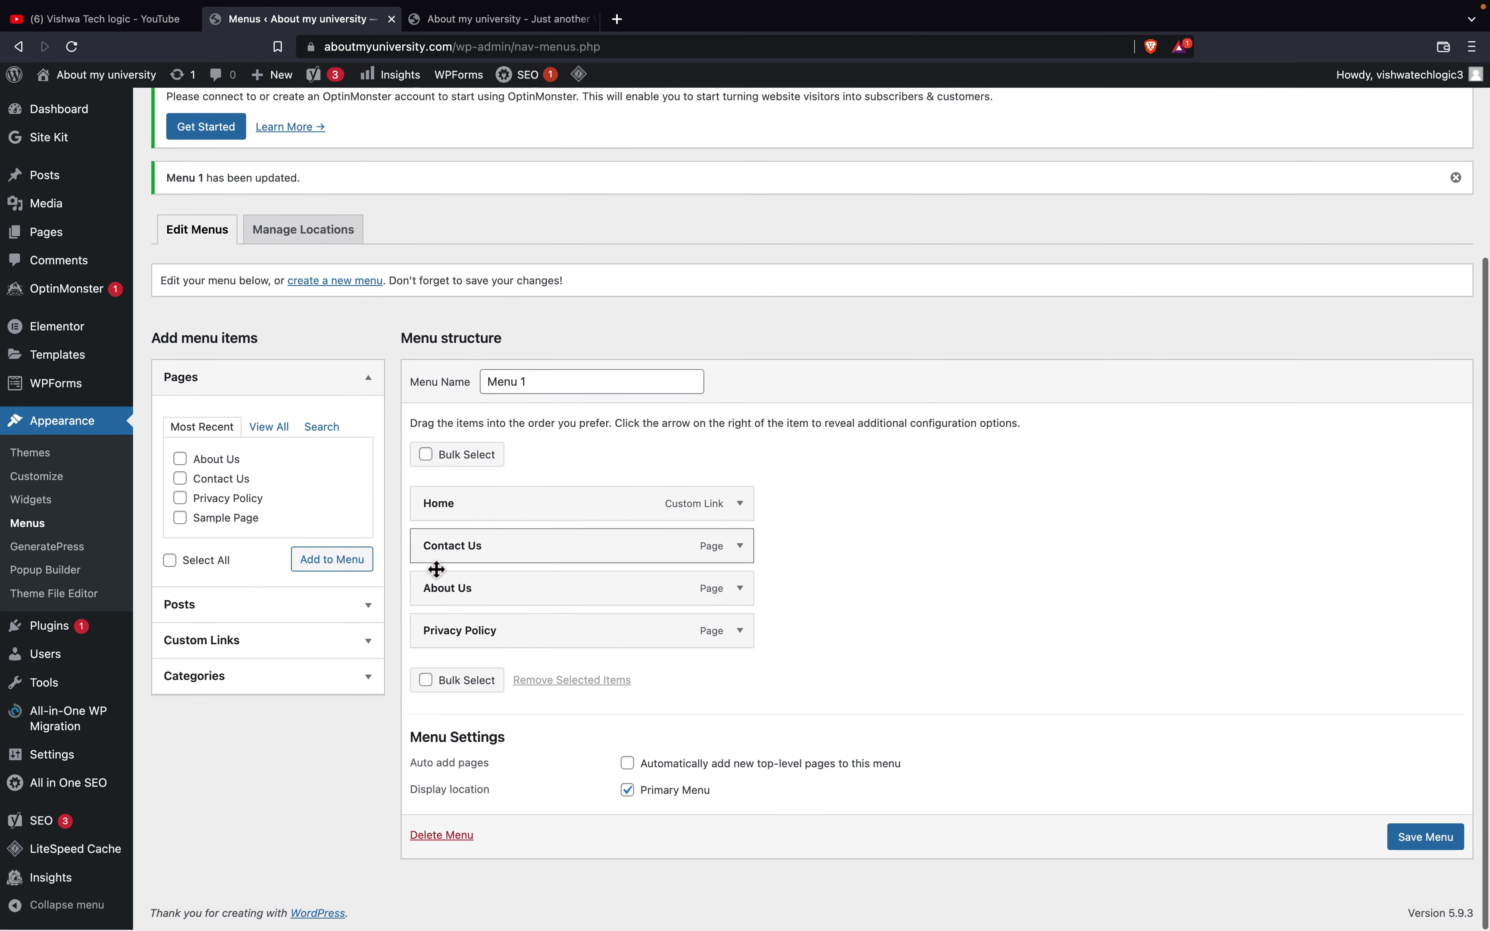
click(302, 644)
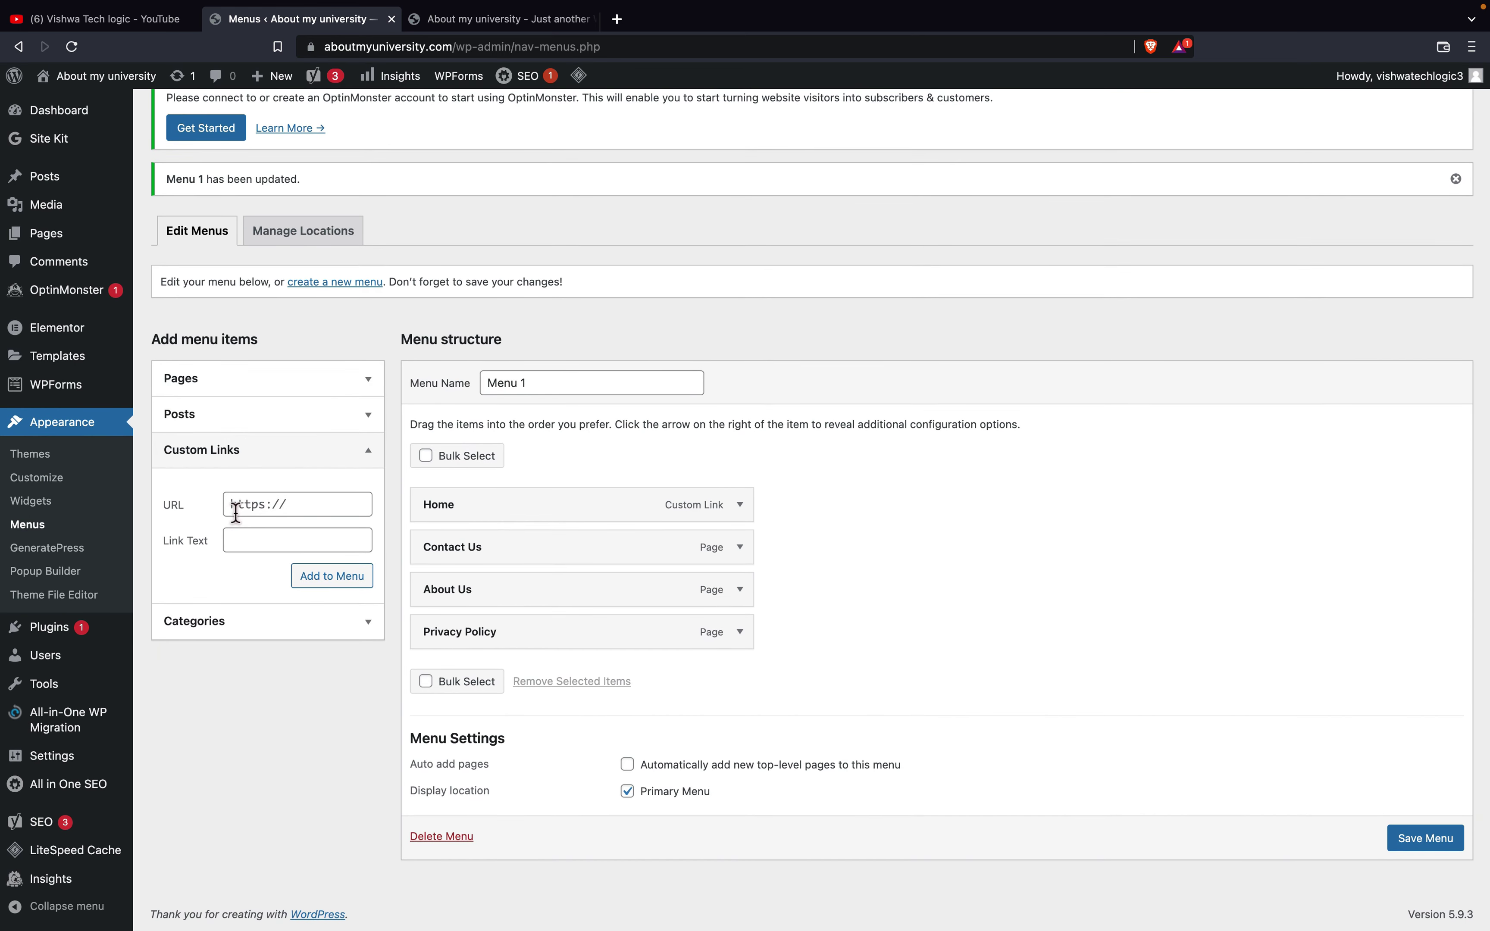
click(283, 622)
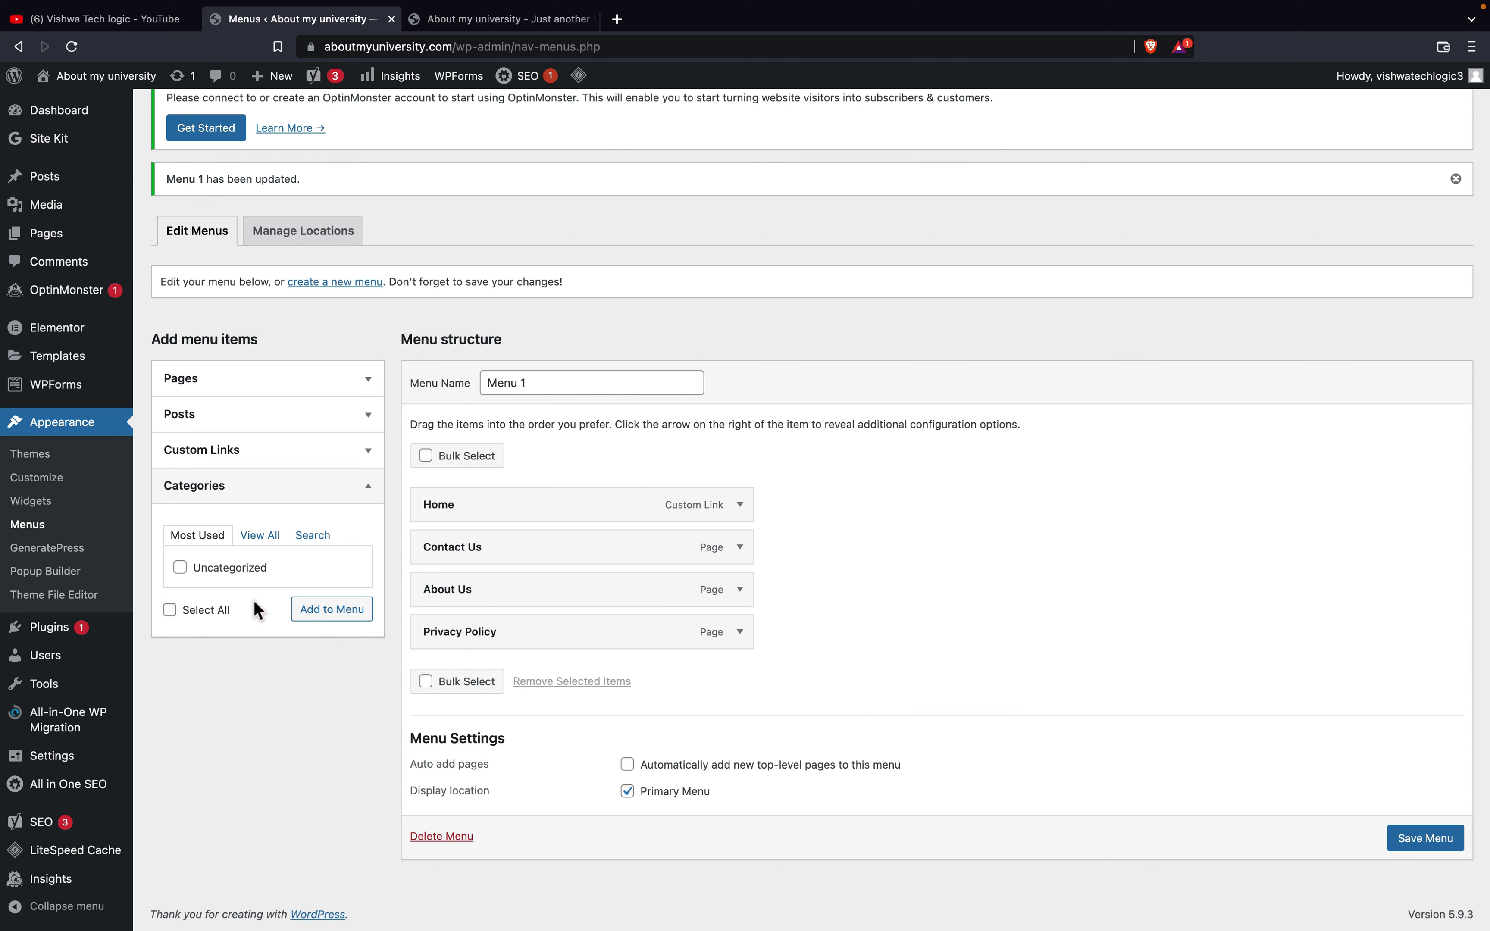
click(180, 567)
click(342, 616)
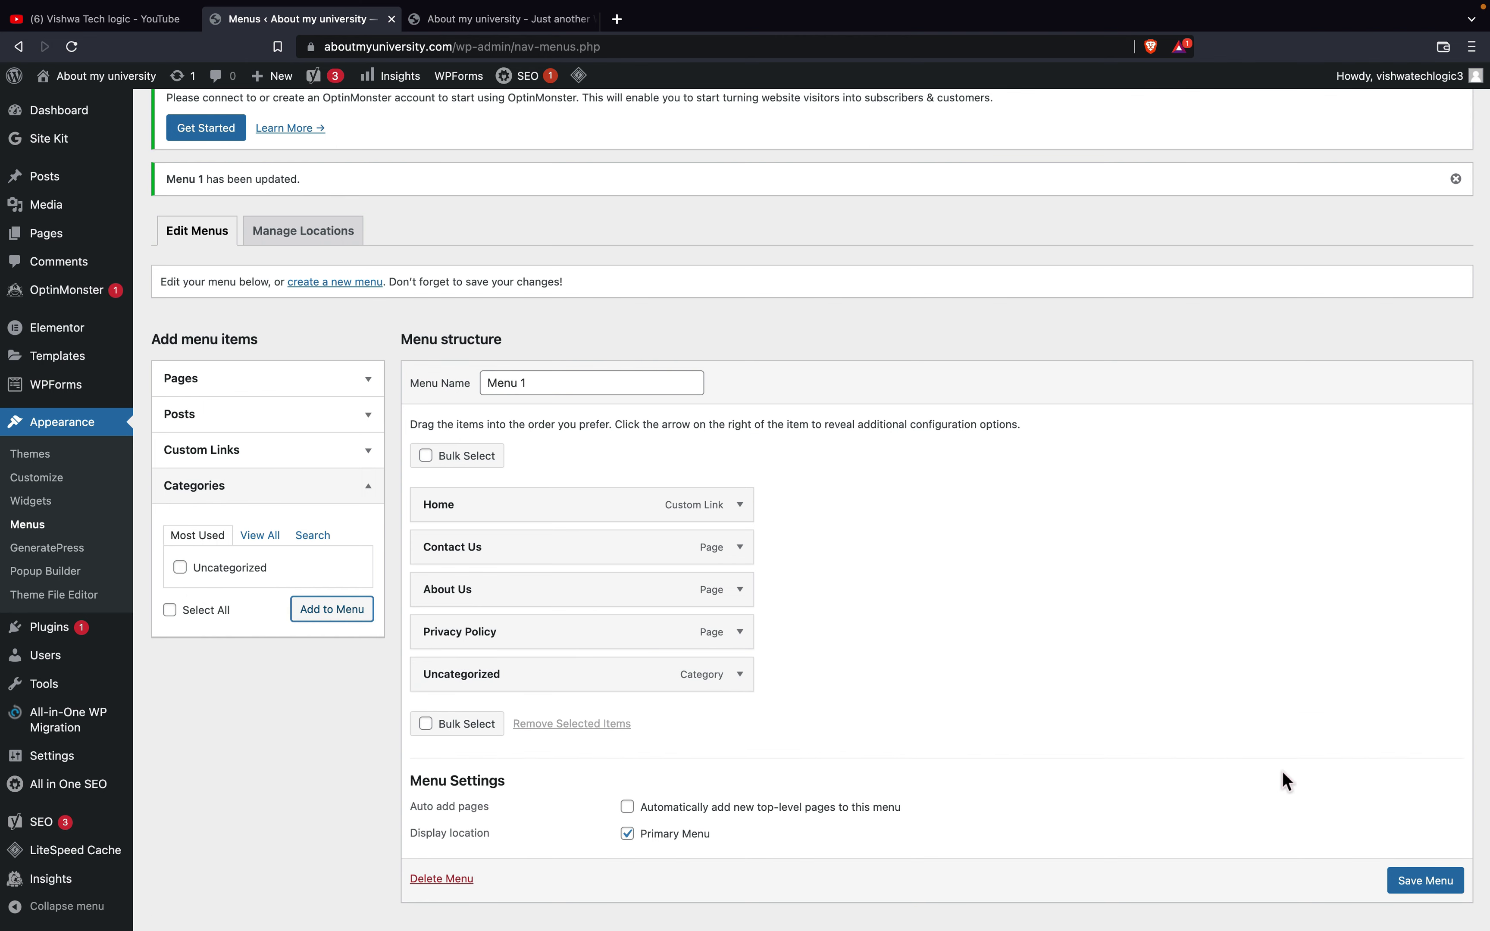
scroll(1435, 881, down, 1)
click(1435, 863)
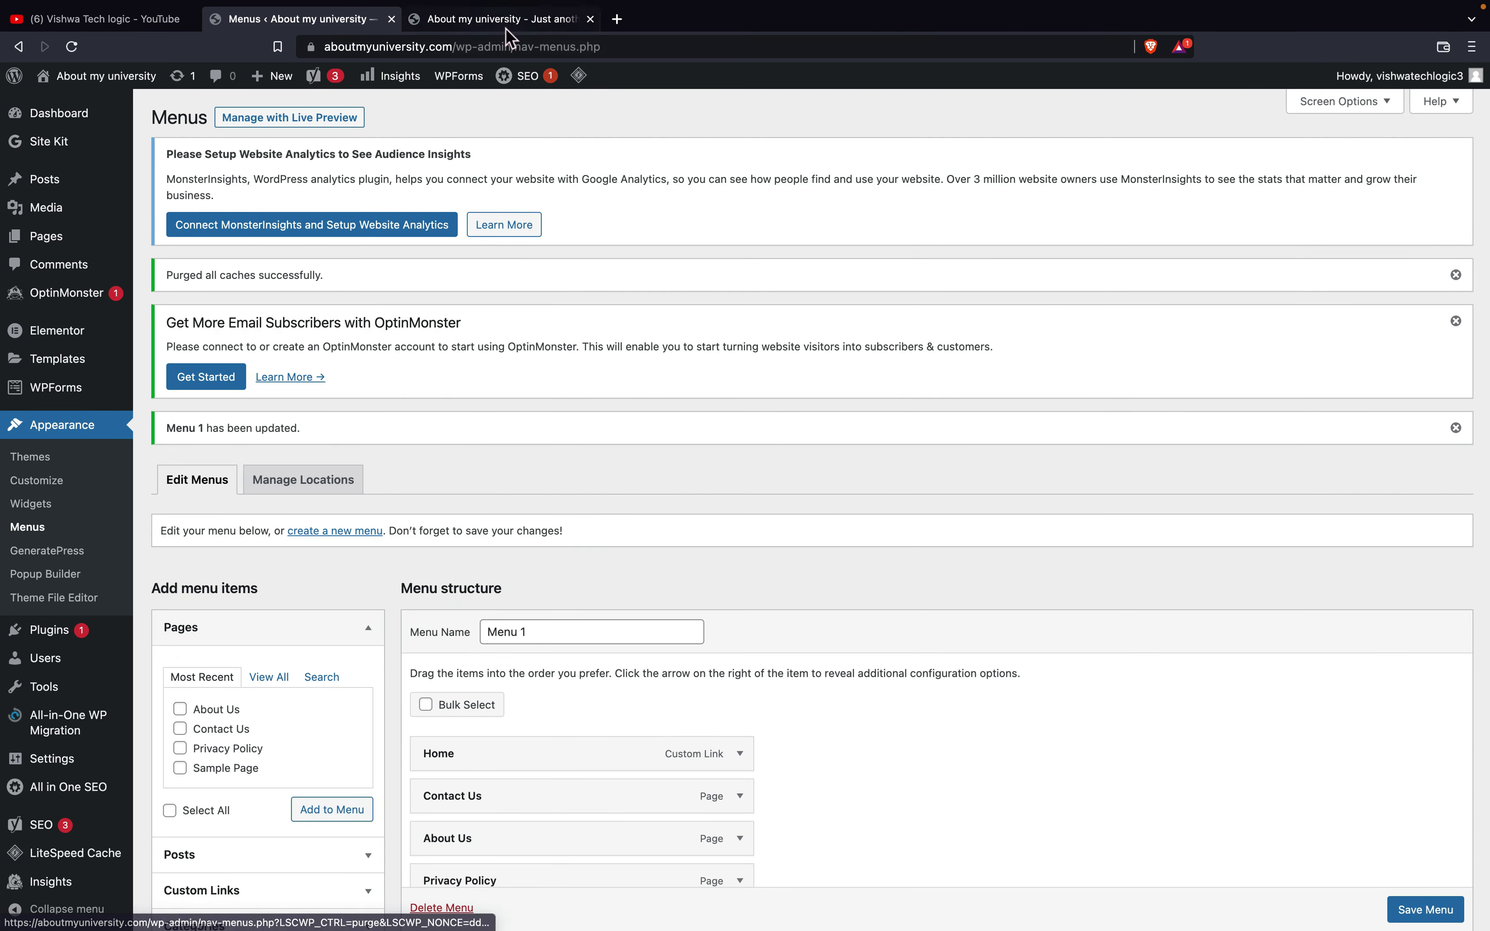
click(506, 28)
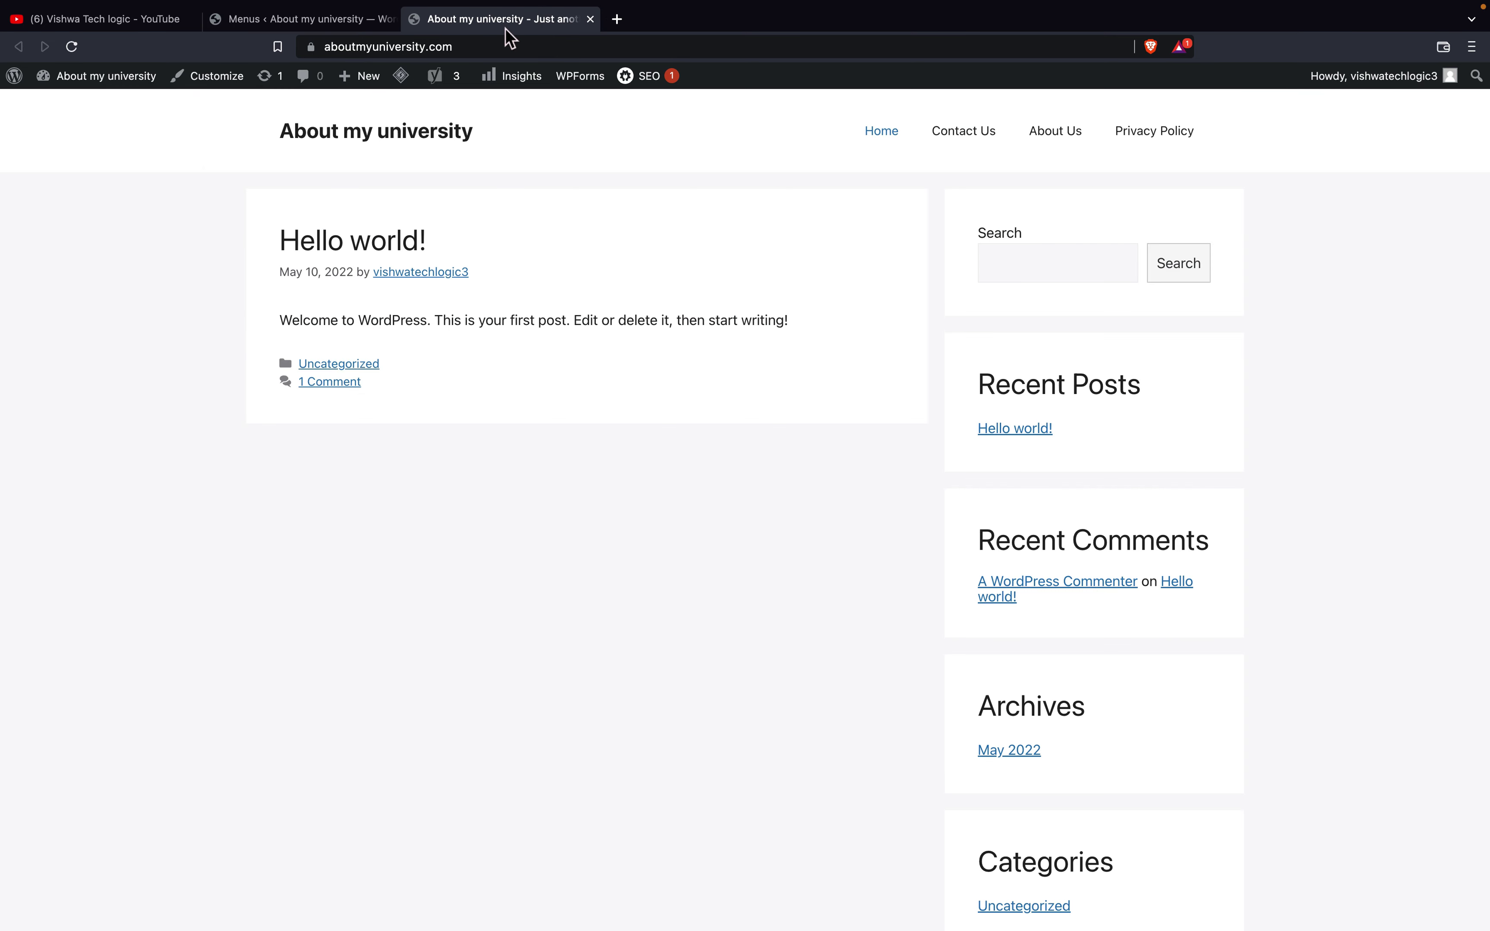
- Reload the site, open the Uncategorized header link's archive, then return to the Menus tab
click(74, 47)
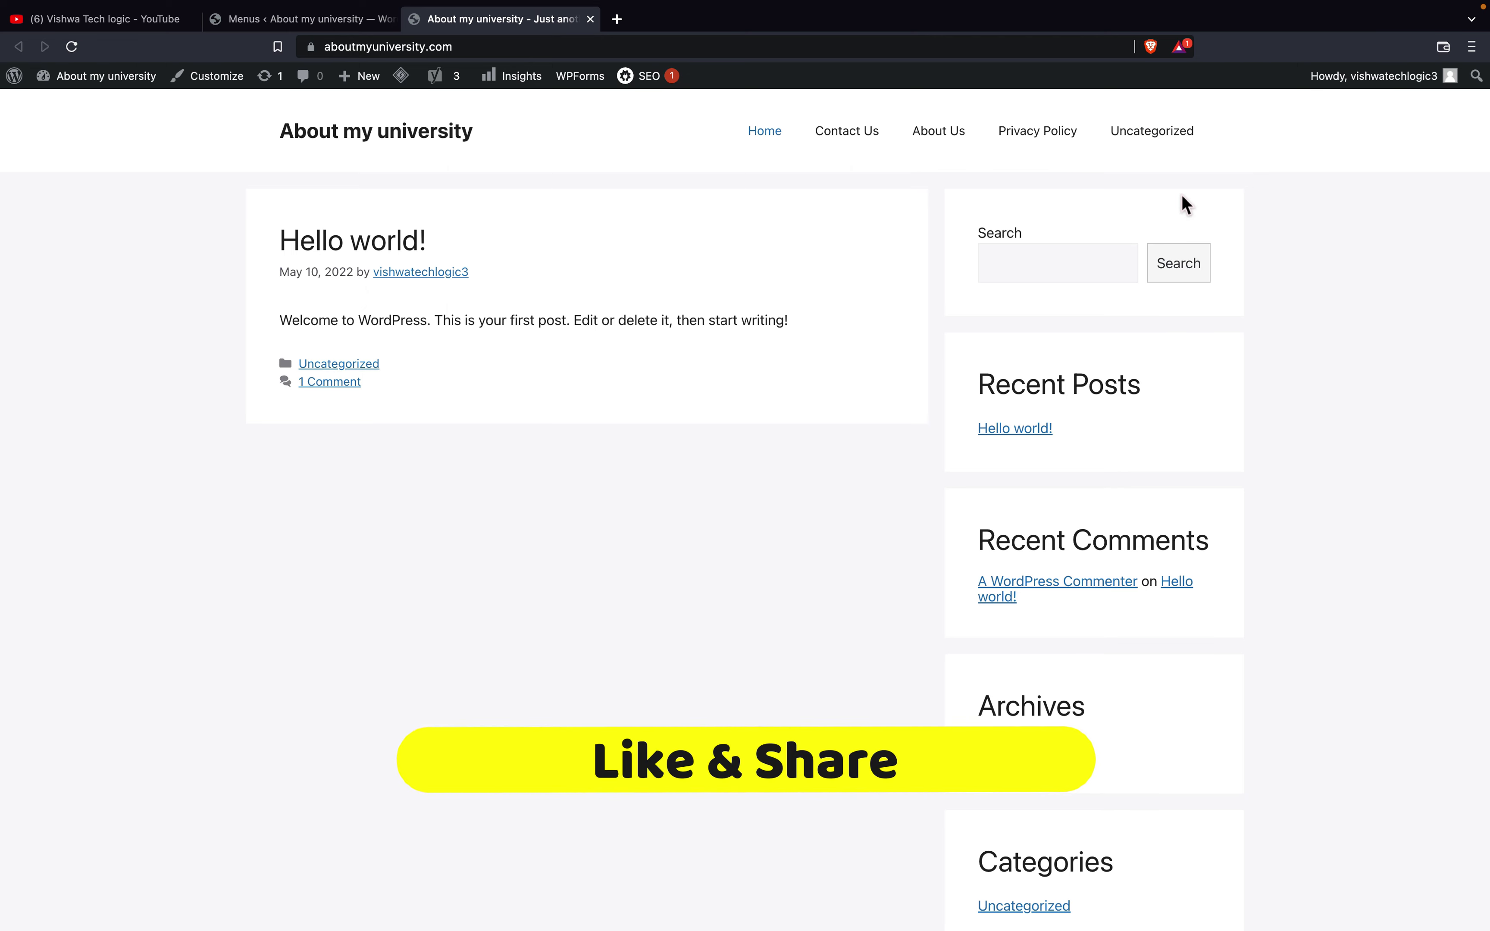
click(1188, 141)
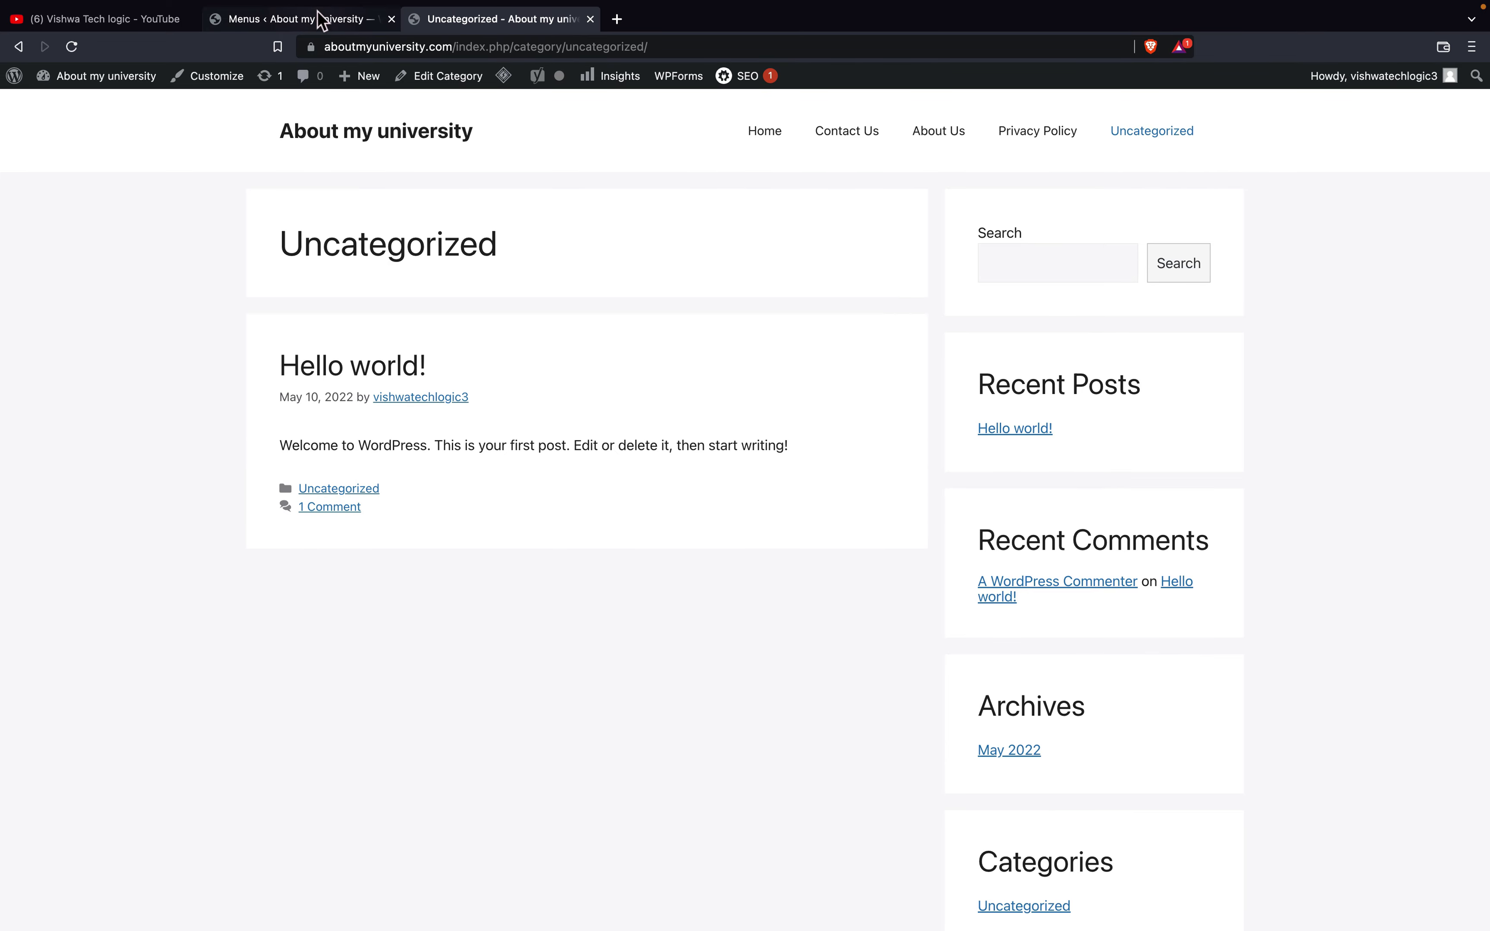
click(321, 20)
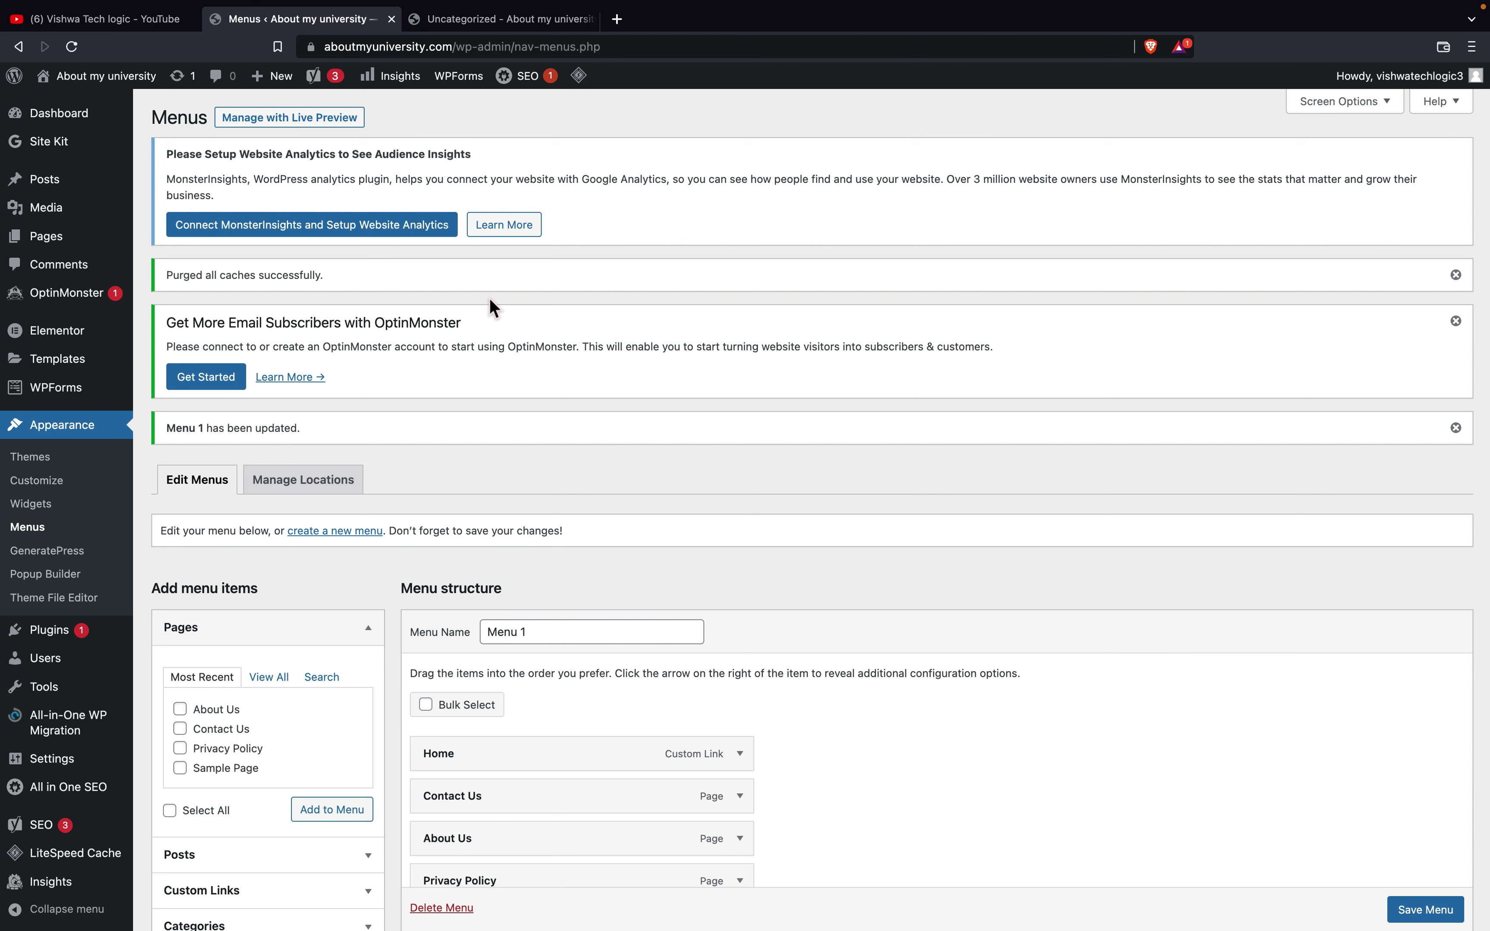